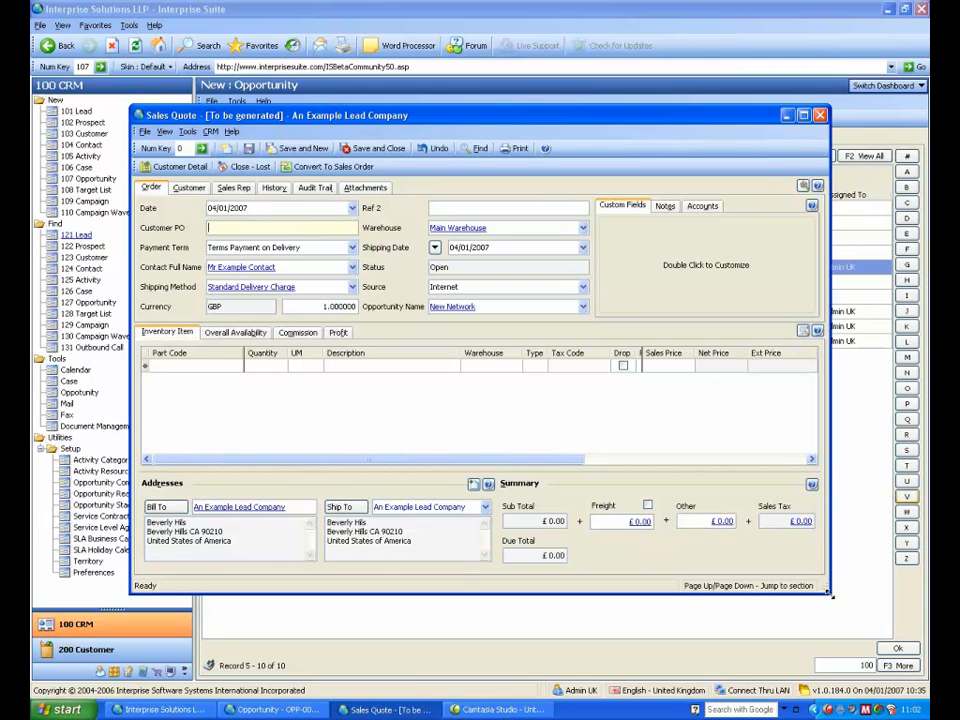
# - Enlarge the sales quote window and enter hufer as the Customer PO
pyautogui.moveTo(828, 594); pyautogui.dragTo(914, 648)
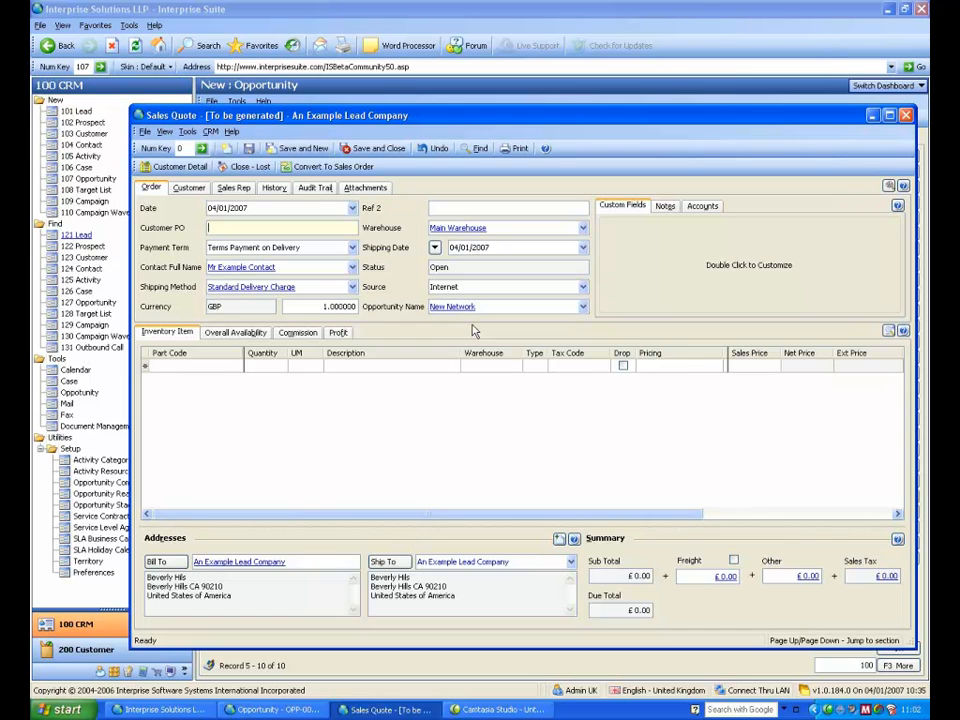
pyautogui.write('huf')
# - Add the stock items 1 GB Kingston Memory and 2.6 Intel Duo Processor to the quote lines
pyautogui.click(237, 367)
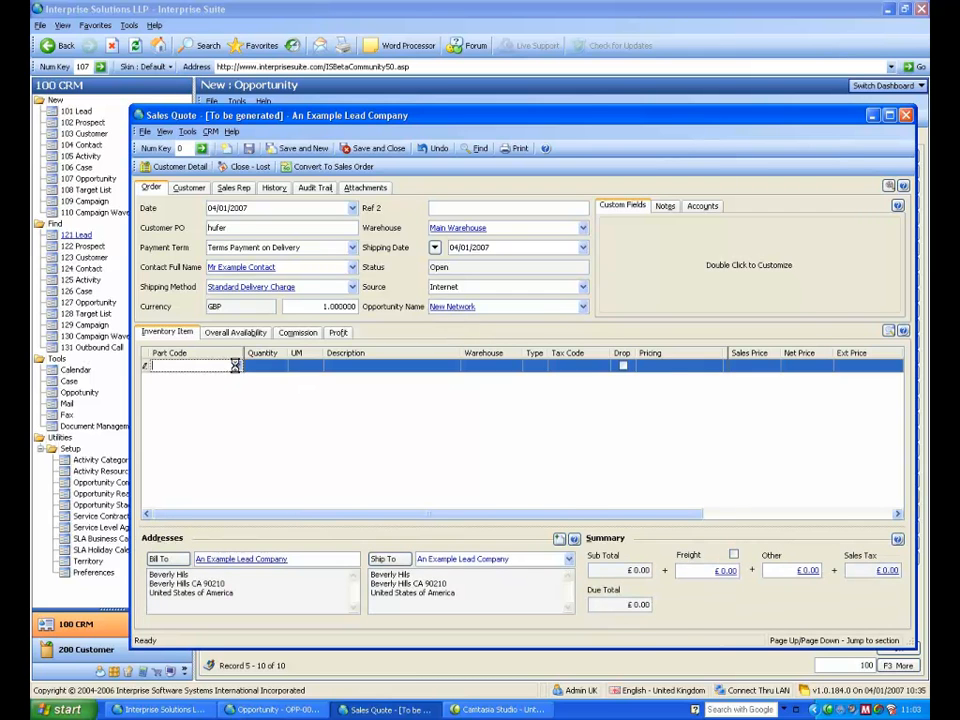
pyautogui.click(237, 368)
pyautogui.click(173, 415)
pyautogui.click(173, 429)
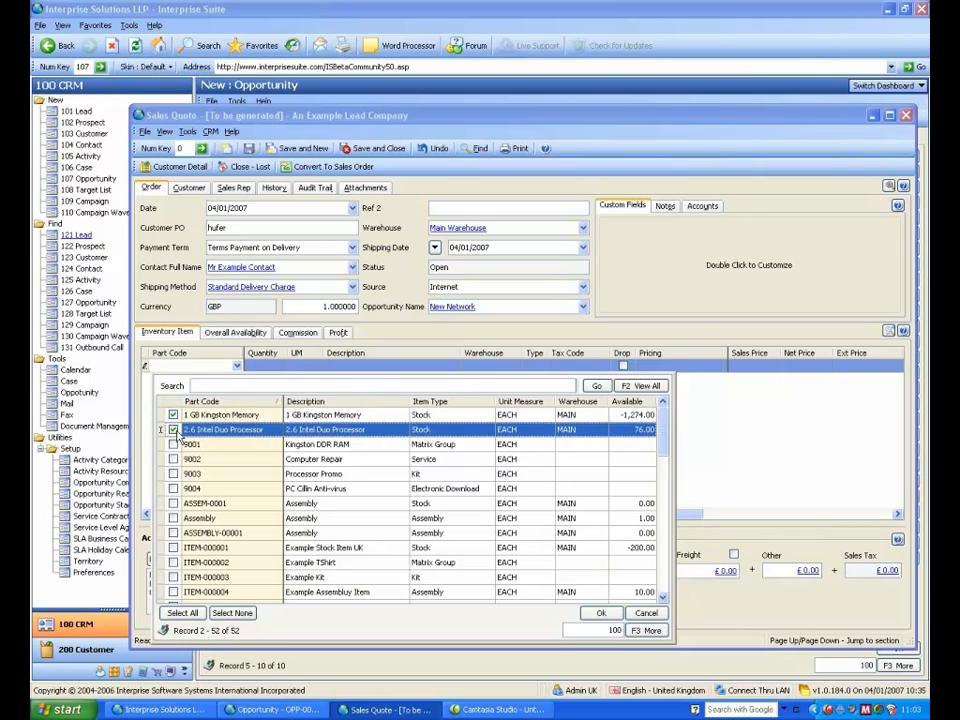
pyautogui.press('Return')
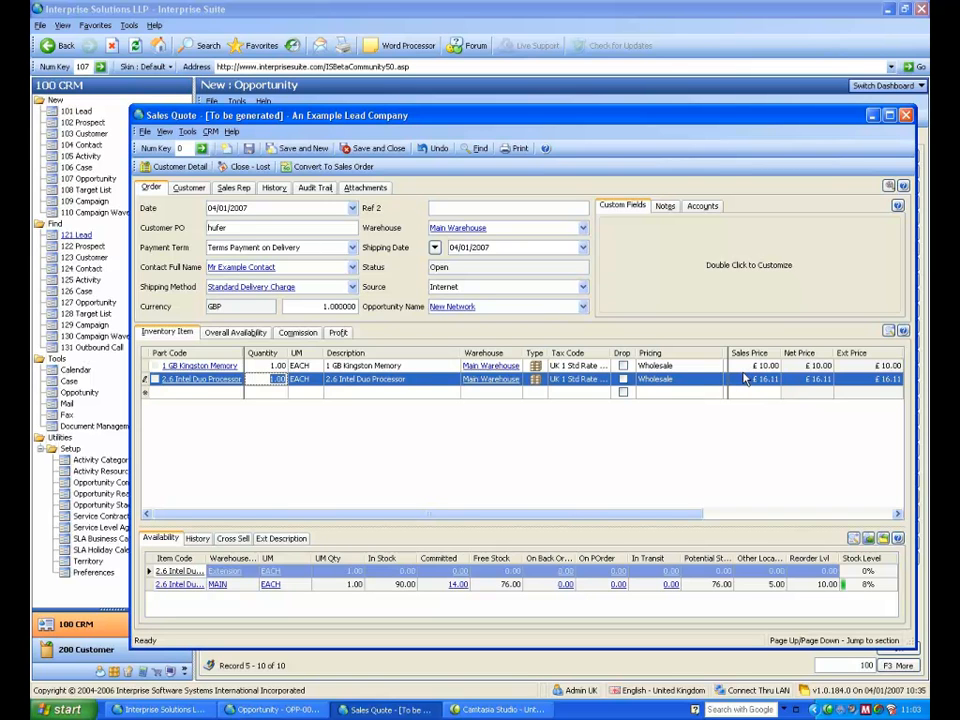
pyautogui.click(335, 380)
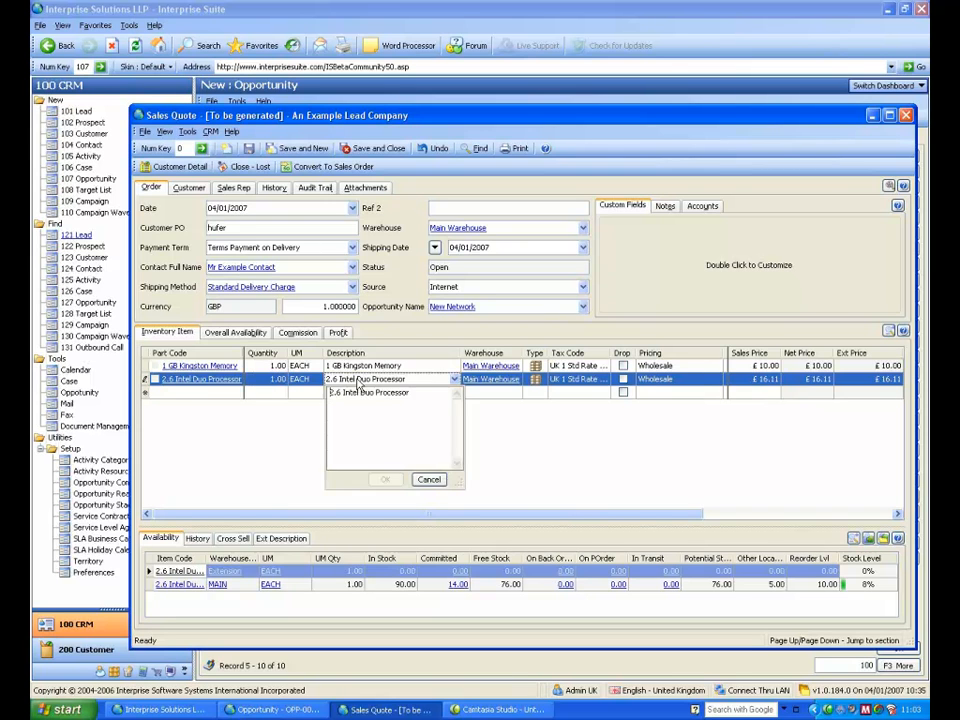
# - Search for kit items on a new quote line and pick only KIT-TP001, KIT Computer Example
pyautogui.click(237, 393)
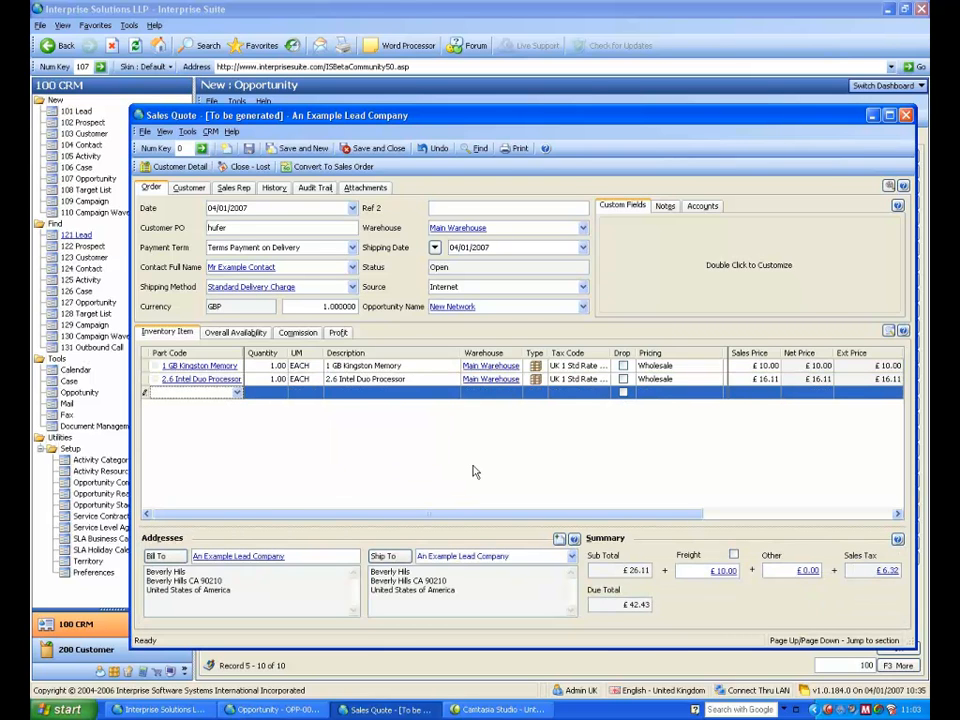
pyautogui.write('kit')
pyautogui.press('Return')
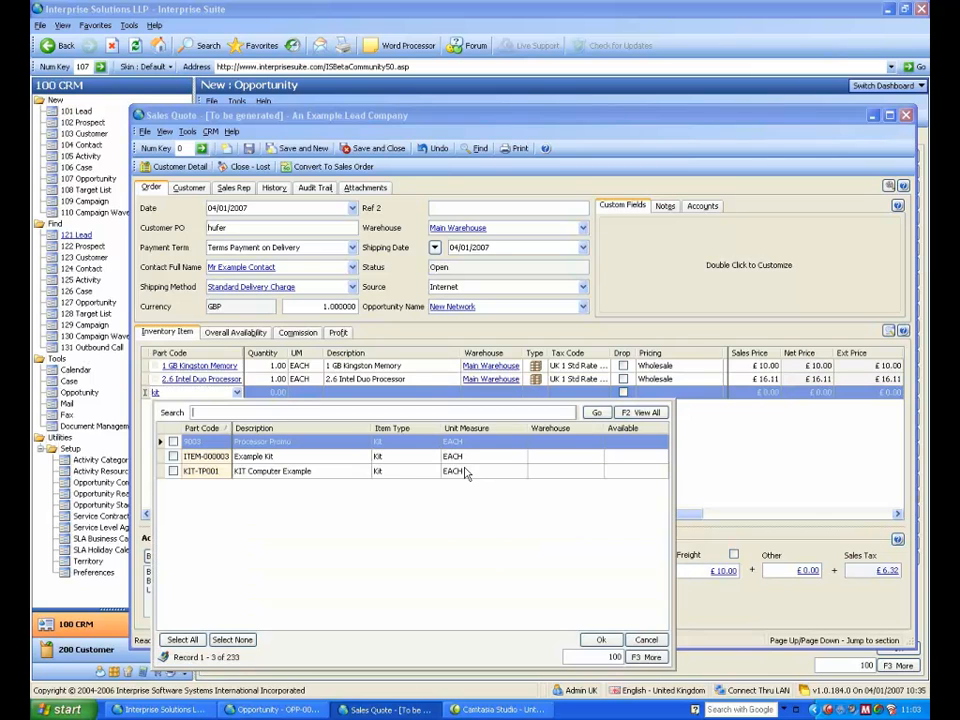
pyautogui.click(173, 457)
pyautogui.click(173, 472)
pyautogui.click(173, 457)
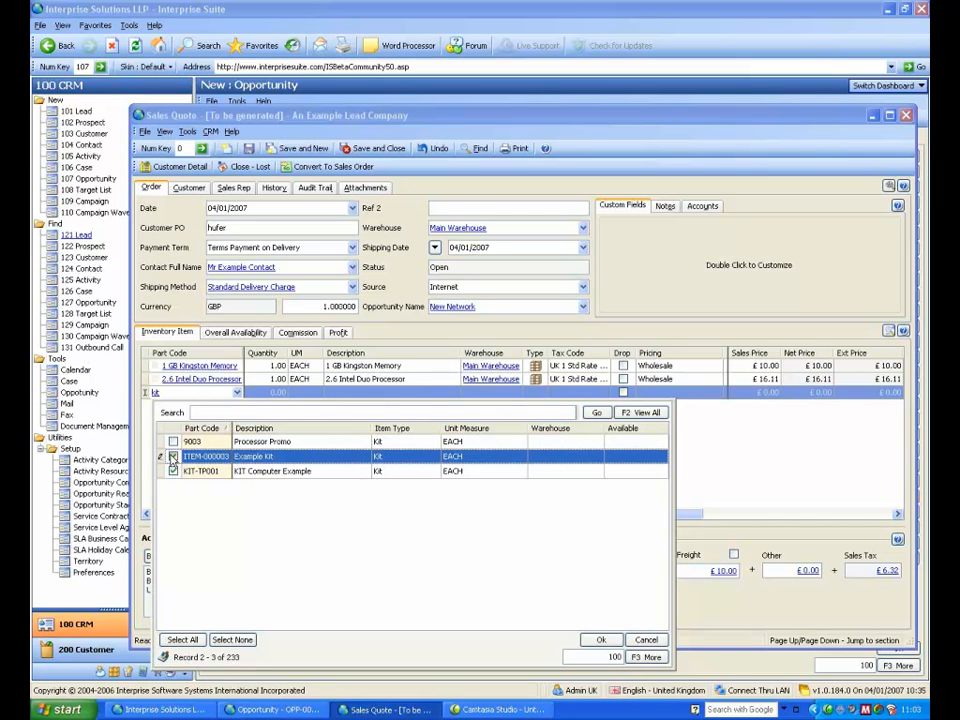
pyautogui.click(600, 640)
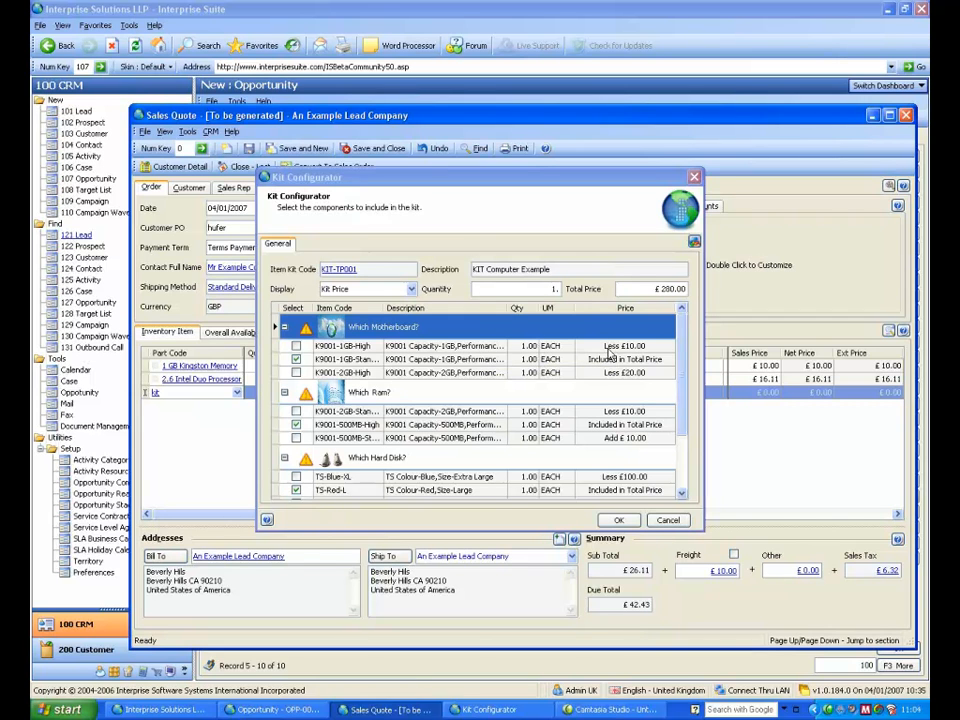
# - Choose K9001-1GB-High as the kit's motherboard, add the configured kit to the quote and check its component lines
pyautogui.click(296, 346)
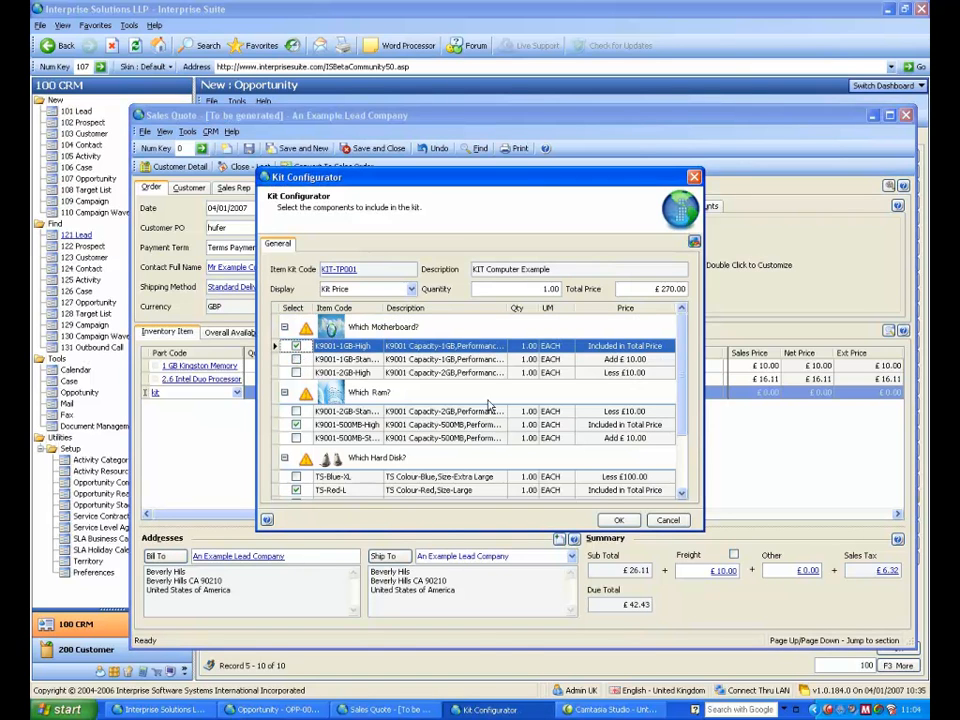
pyautogui.click(622, 522)
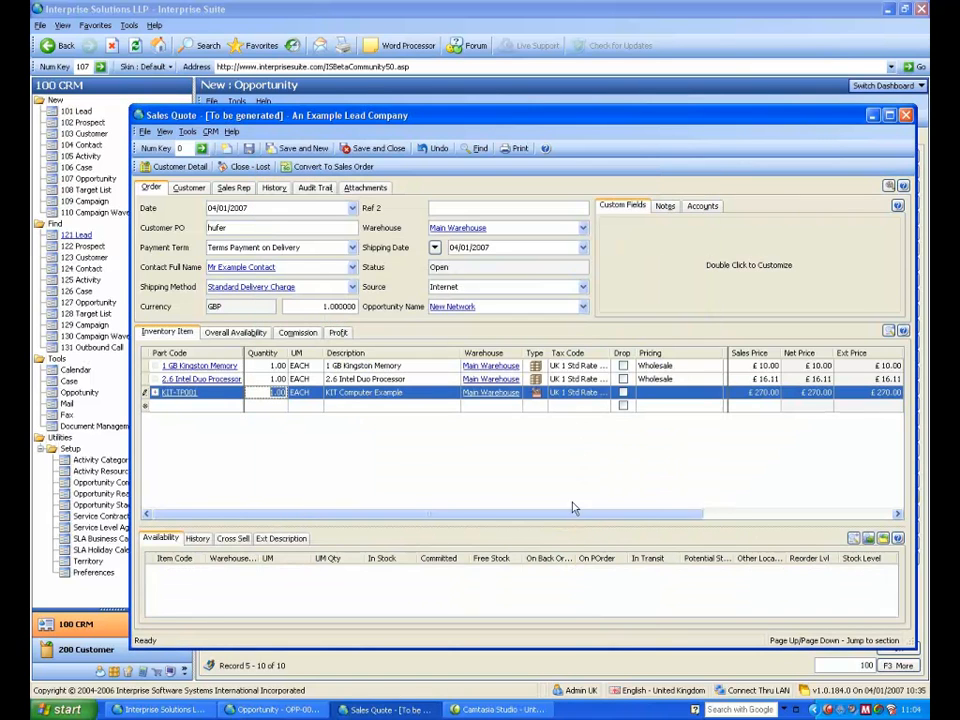
pyautogui.click(151, 394)
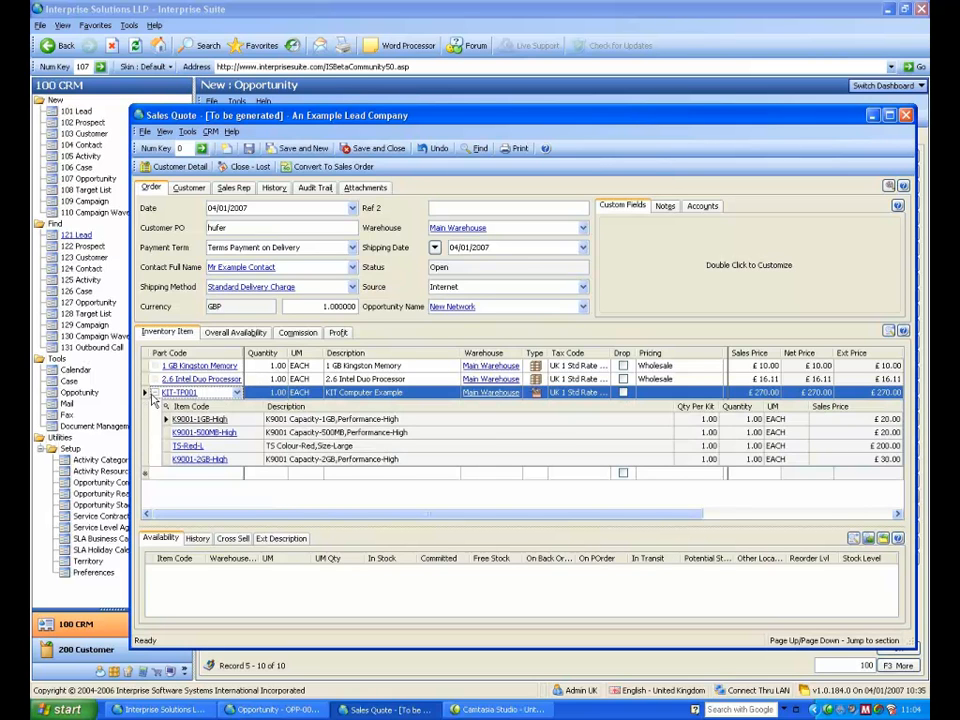
pyautogui.click(148, 394)
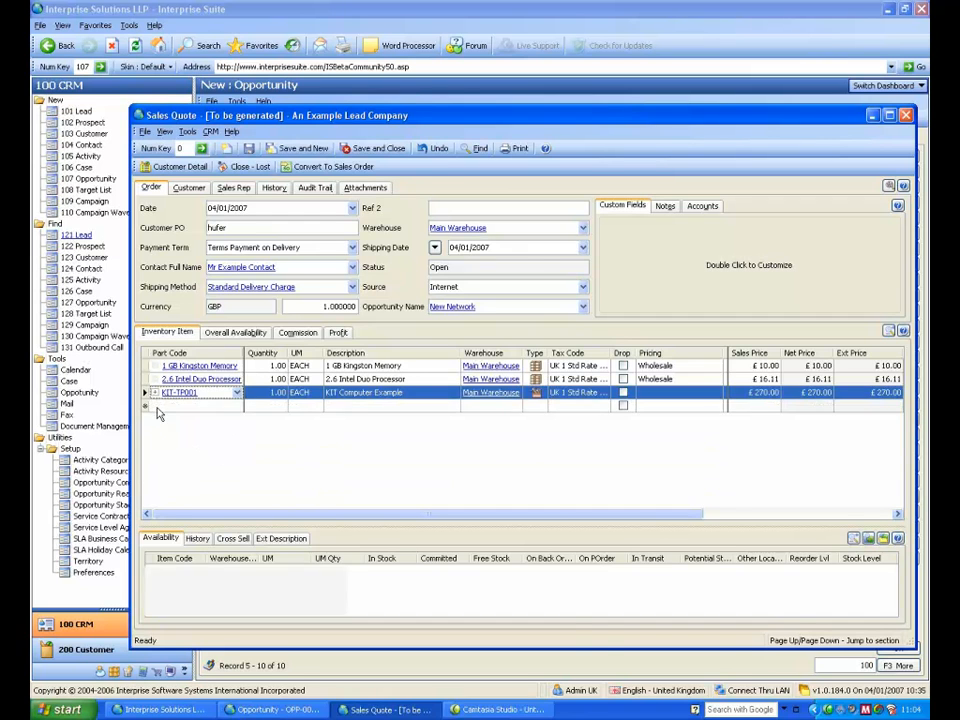
# - Search for matrix items with "mat" on a new quote line and pick the TSHIRT matrix group
pyautogui.click(152, 406)
pyautogui.write('mat')
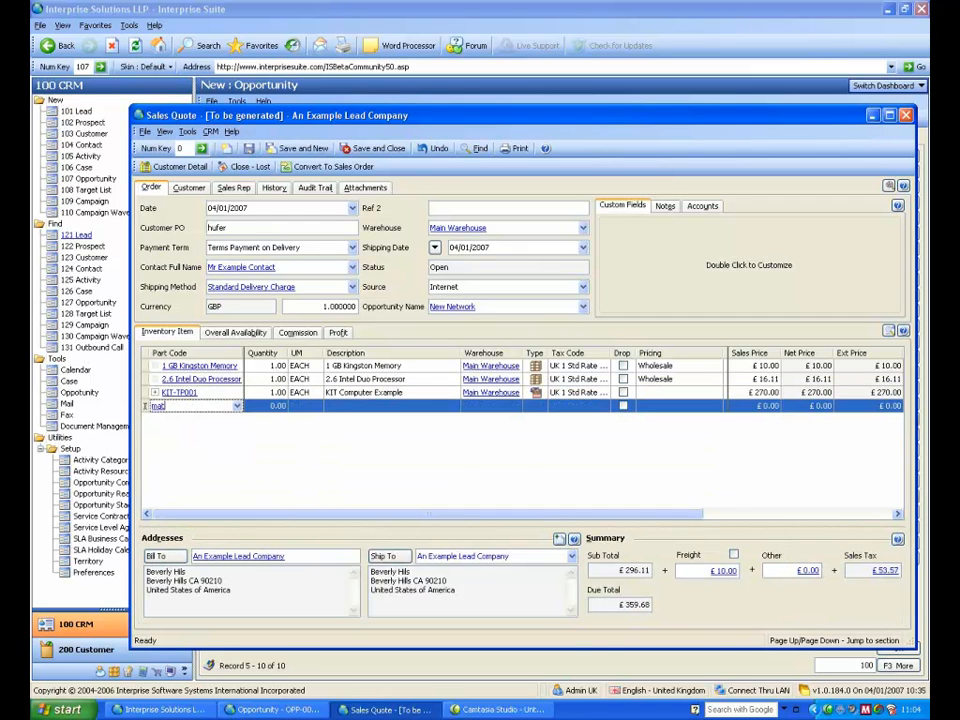
pyautogui.press('Tab')
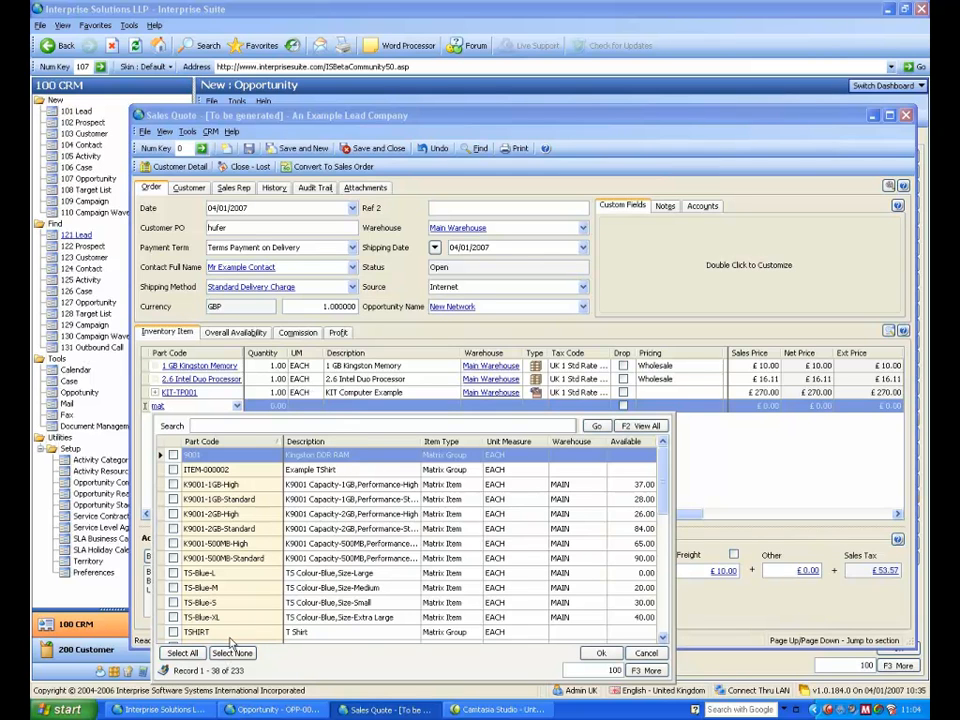
pyautogui.click(182, 632)
pyautogui.click(173, 632)
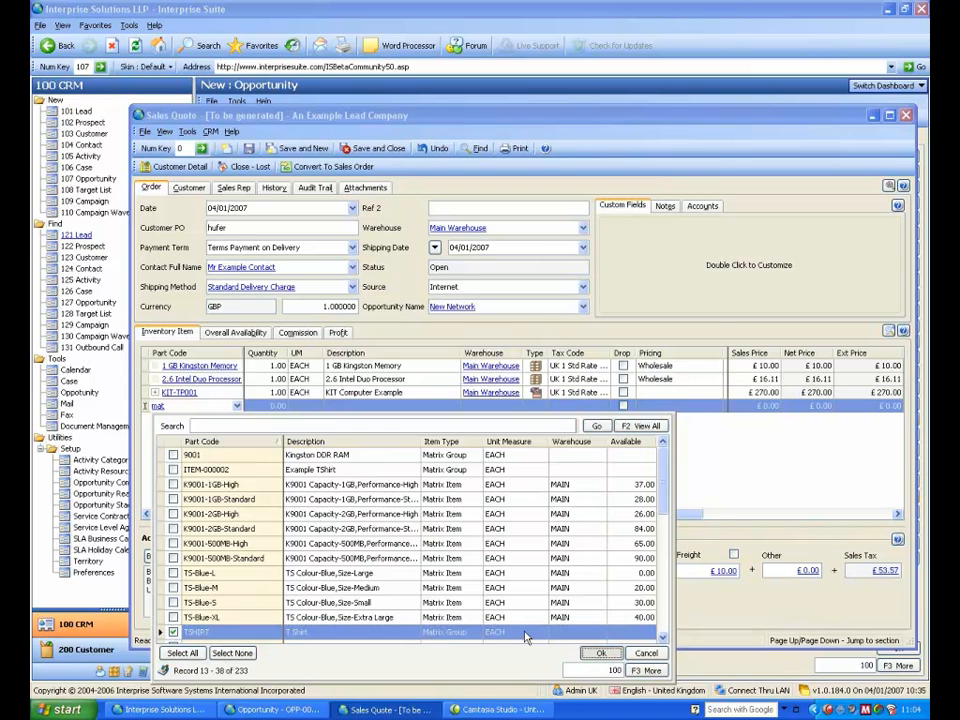
pyautogui.press('Return')
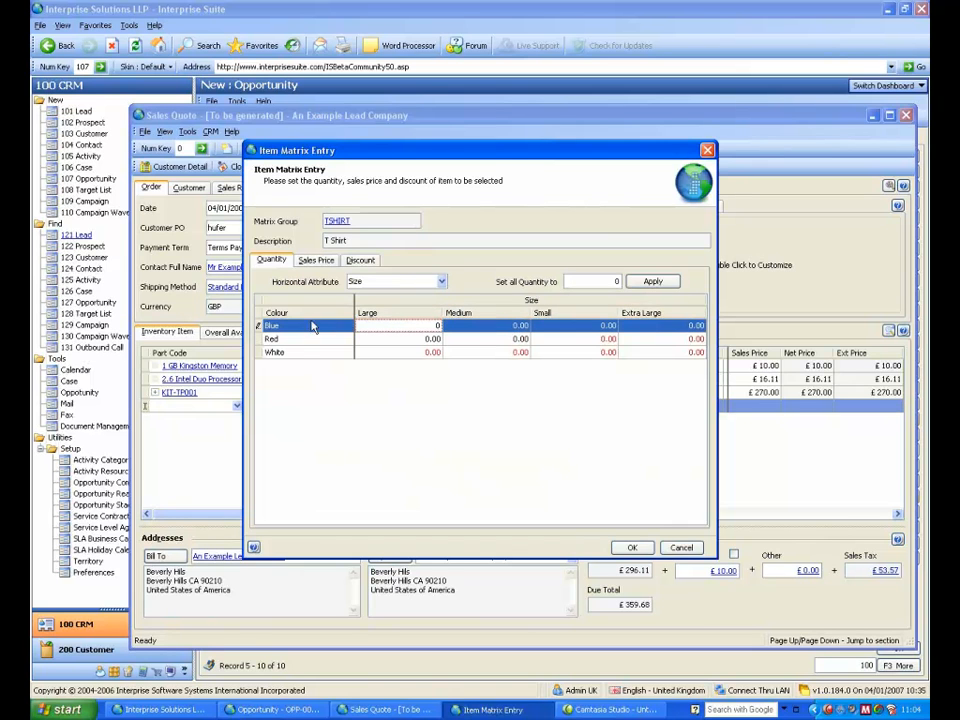
# - Set the quantity of every T Shirt colour and size combination to 1 and add them to the quote
pyautogui.click(503, 341)
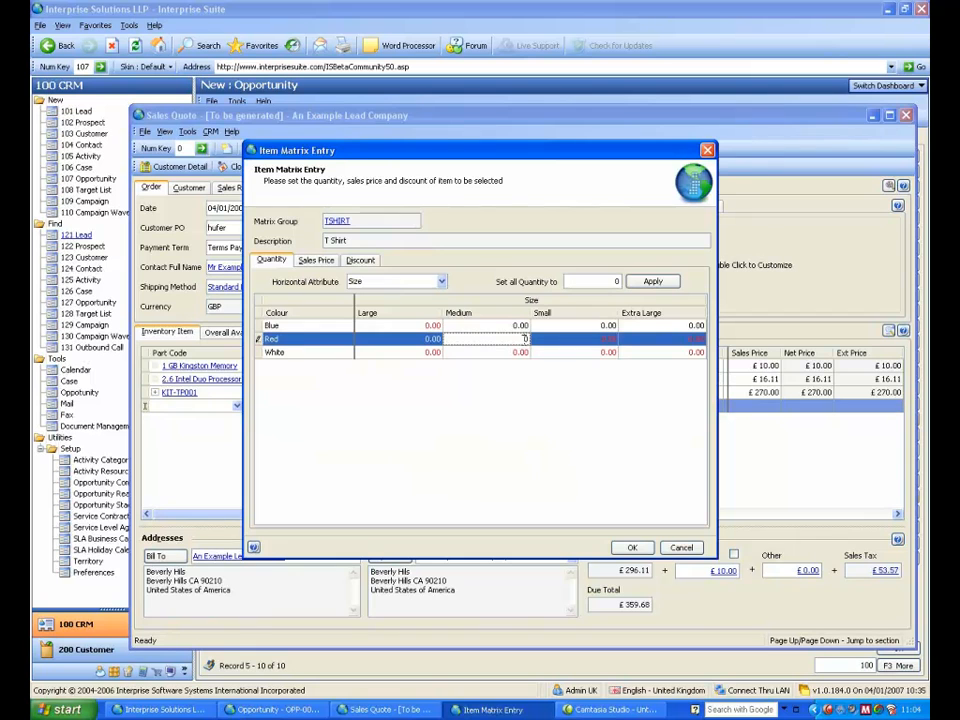
pyautogui.click(552, 356)
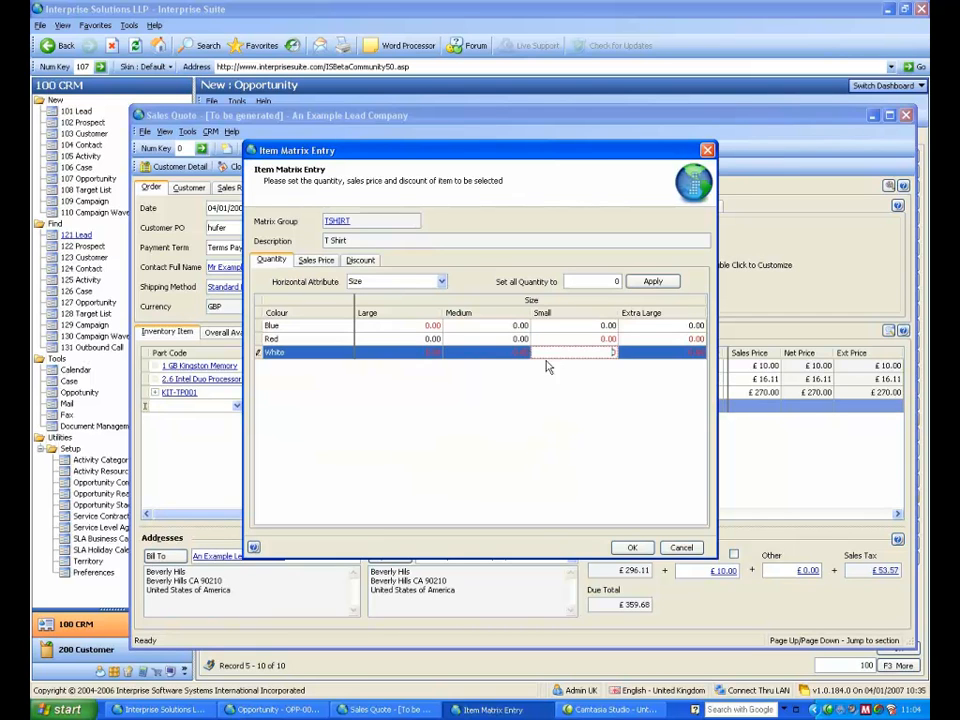
pyautogui.click(512, 330)
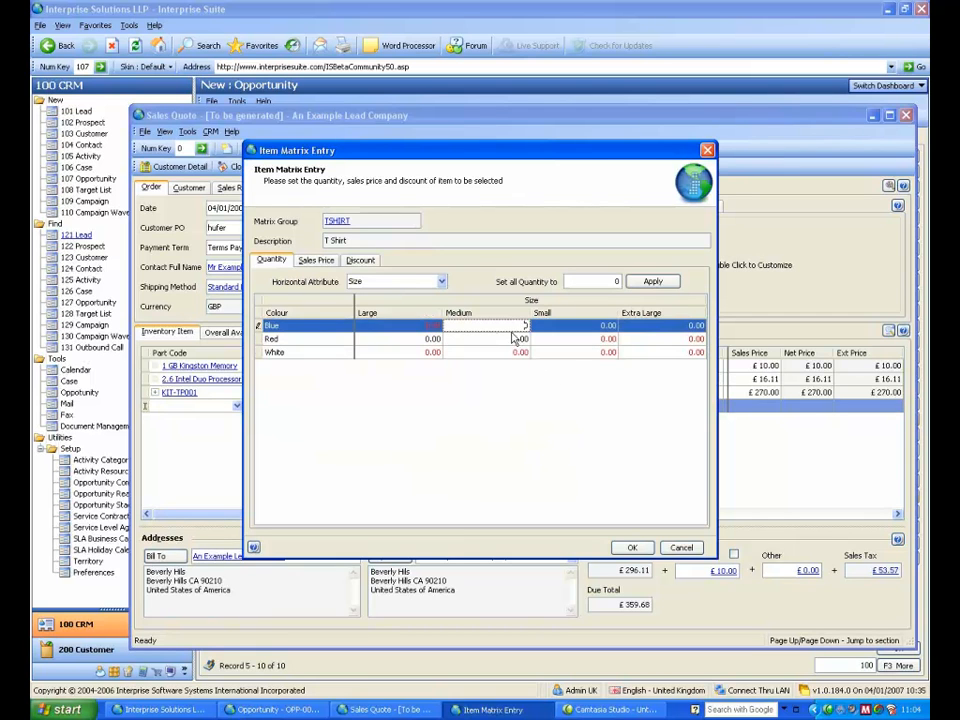
pyautogui.doubleClick(616, 283)
pyautogui.write('1')
pyautogui.click(648, 285)
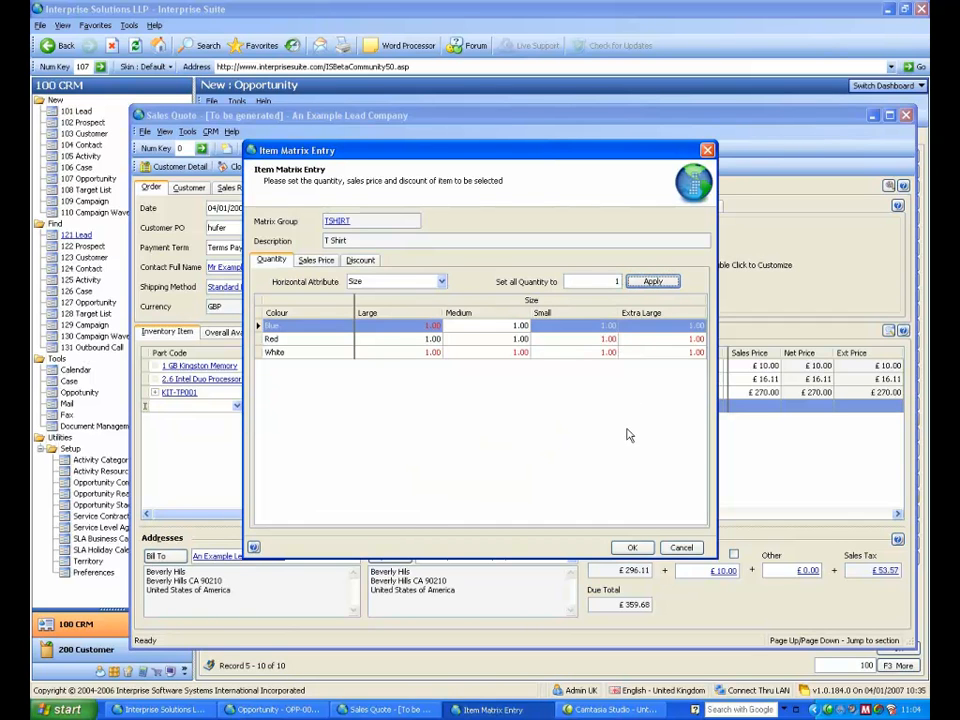
pyautogui.click(626, 547)
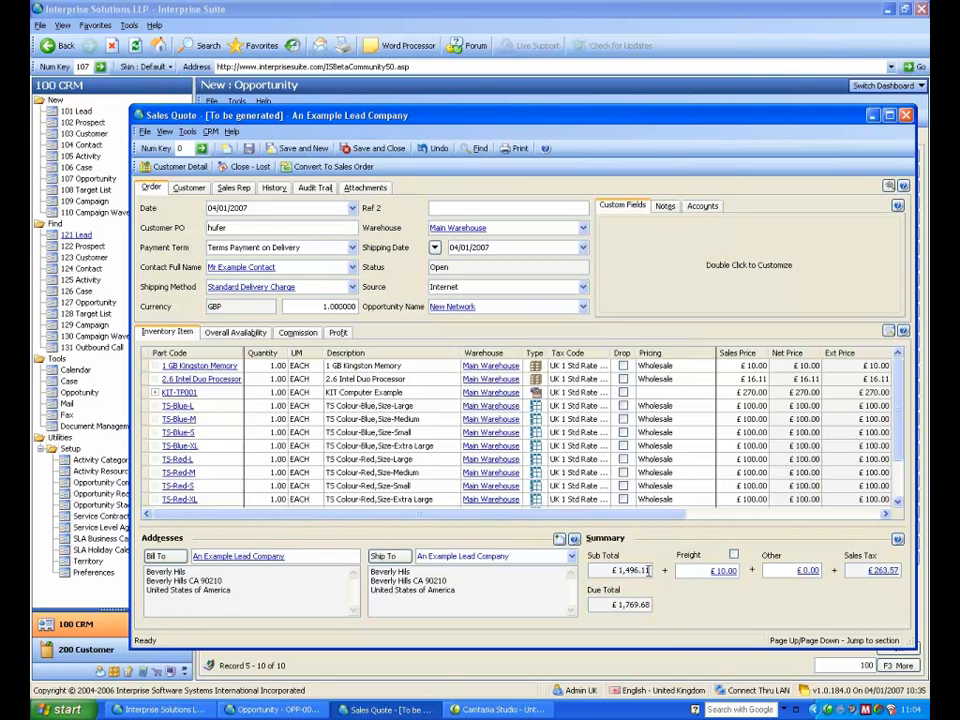
# - Review the profit and margin per quote line, and save and close the quote
pyautogui.click(338, 332)
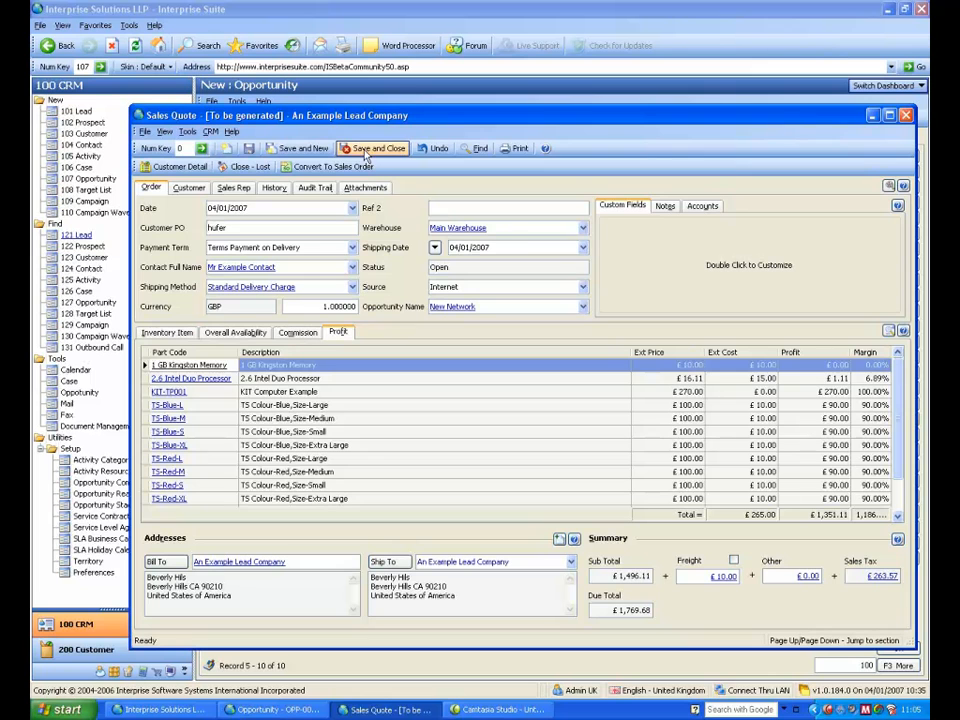
pyautogui.click(395, 152)
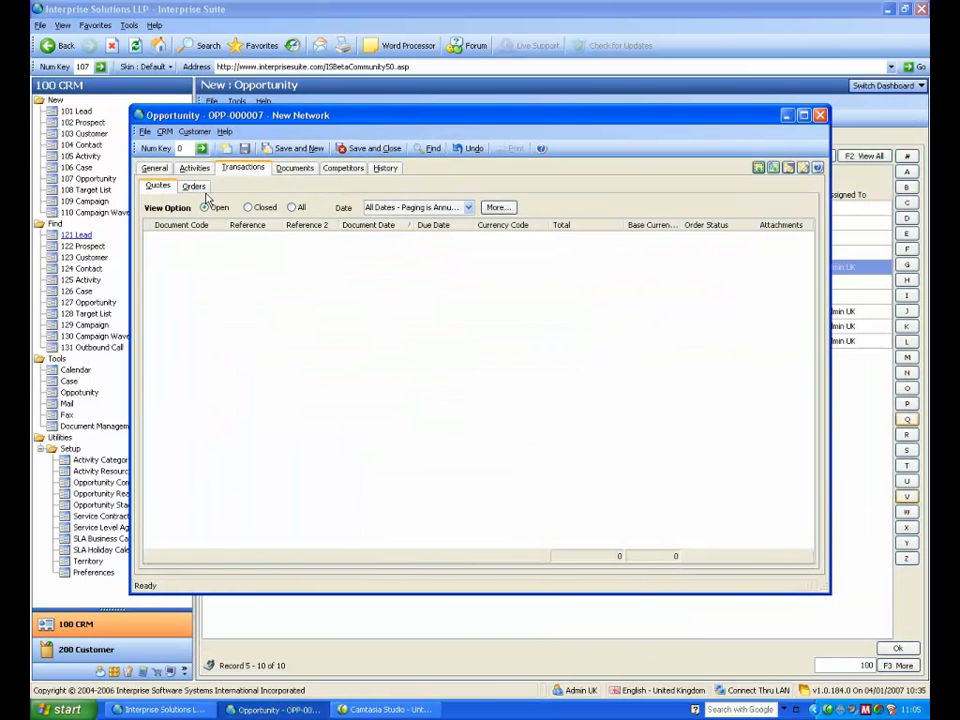
# - Set the estimated revenue of the New Network opportunity to 1,000 in its general details
pyautogui.click(155, 169)
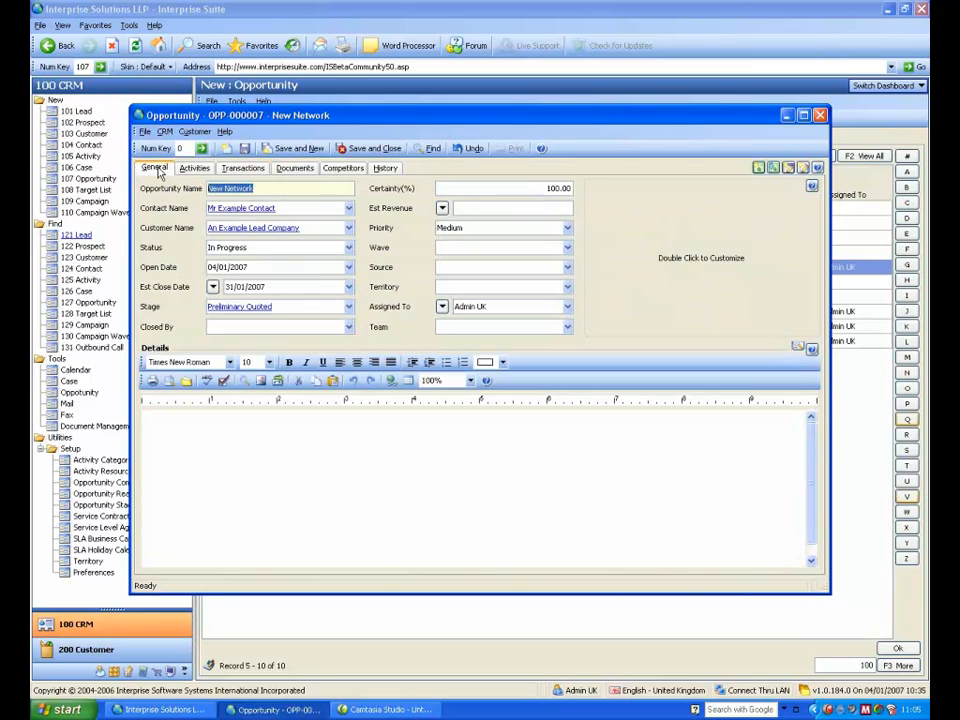
pyautogui.click(442, 208)
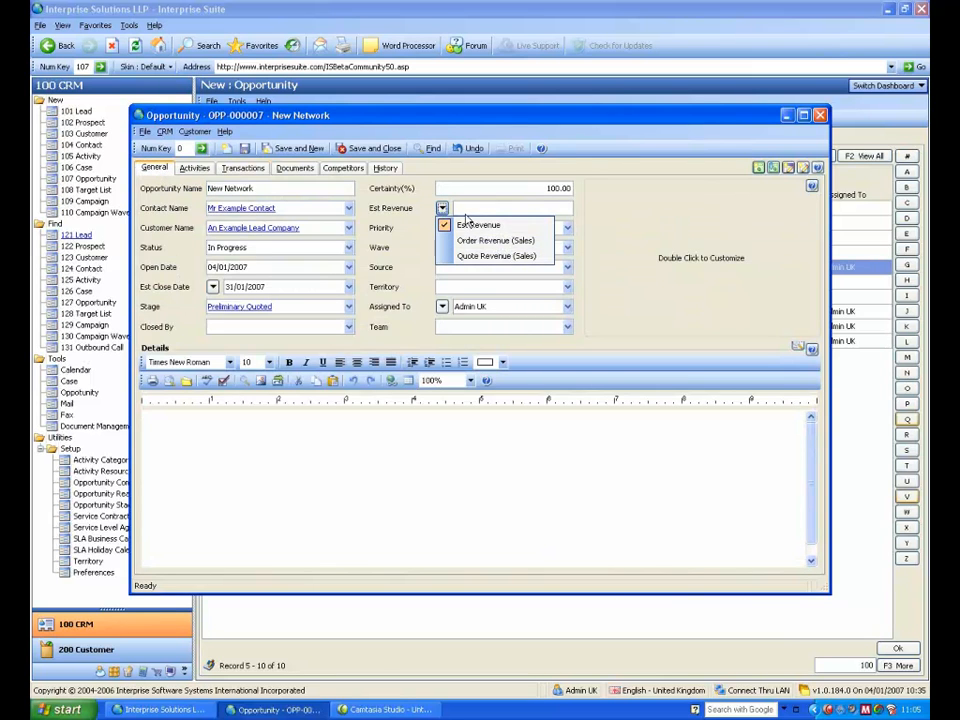
pyautogui.click(468, 208)
pyautogui.write('1,0')
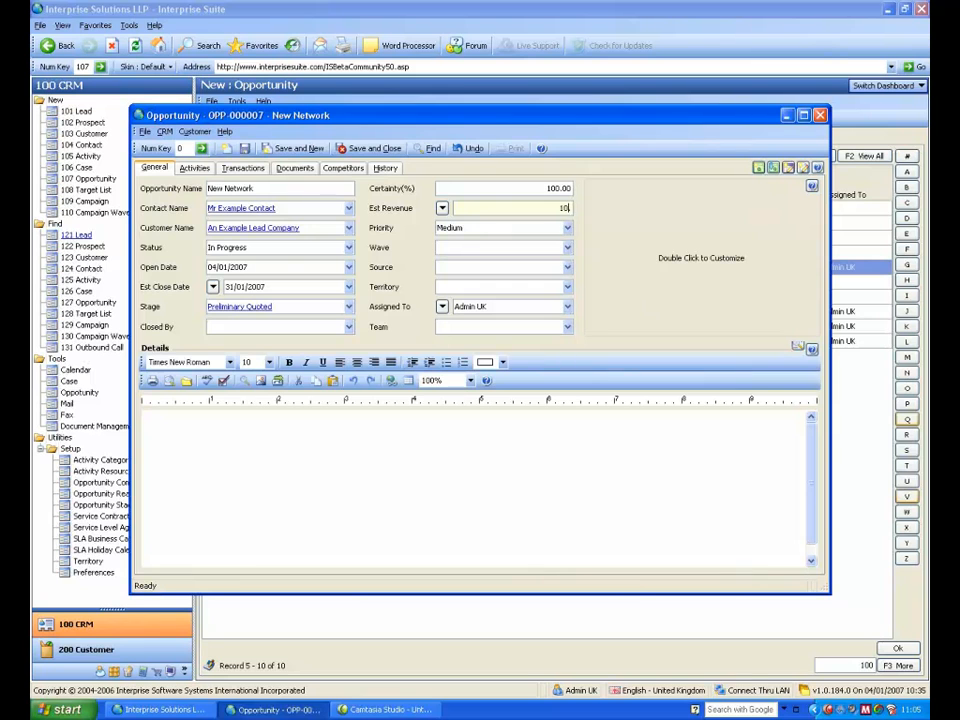
pyautogui.write('00')
pyautogui.press('Tab')
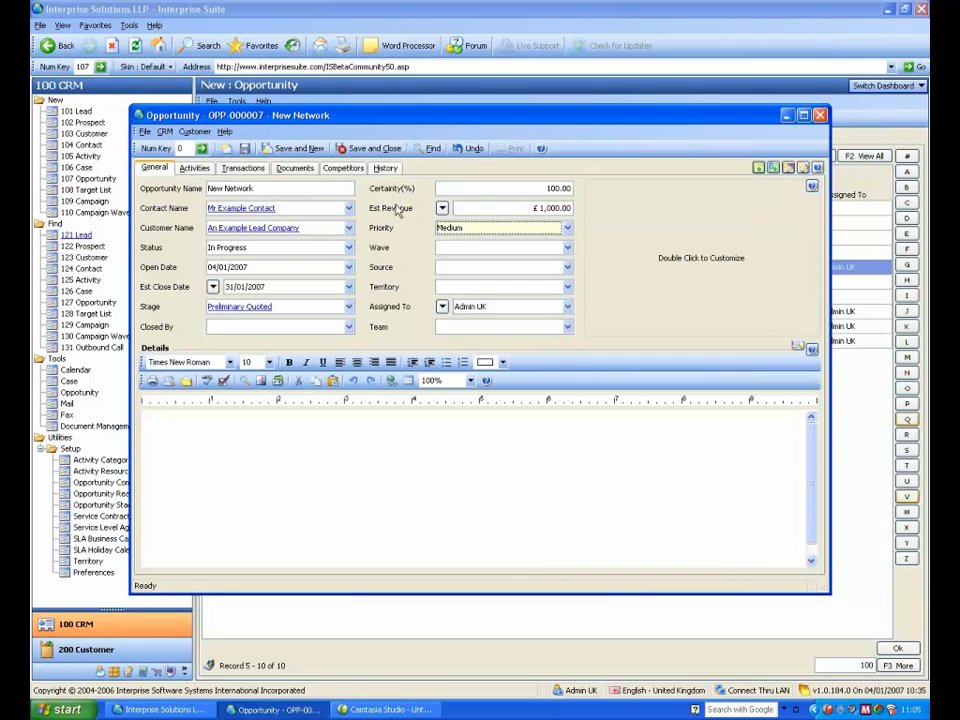
# - Switch the opportunity's revenue basis to Quote Revenue (Sales)
pyautogui.click(443, 208)
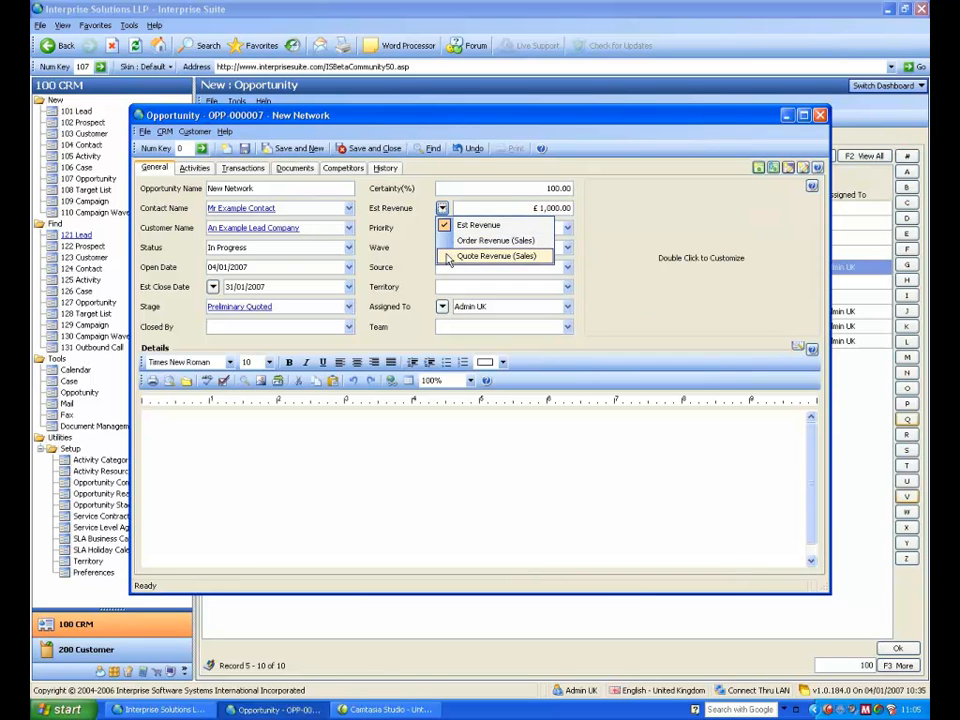
pyautogui.click(447, 256)
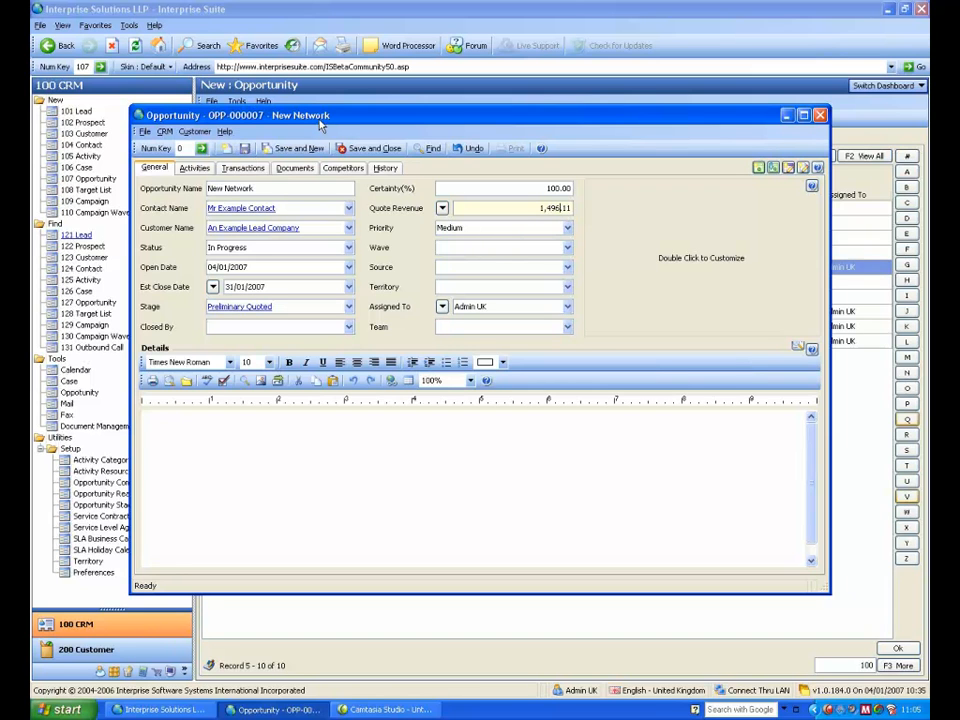
# - Examine the CRM preferences for whether opportunity revenue uses gross revenue or gross margin, and return to the opportunity
pyautogui.moveTo(245, 115); pyautogui.dragTo(303, 93)
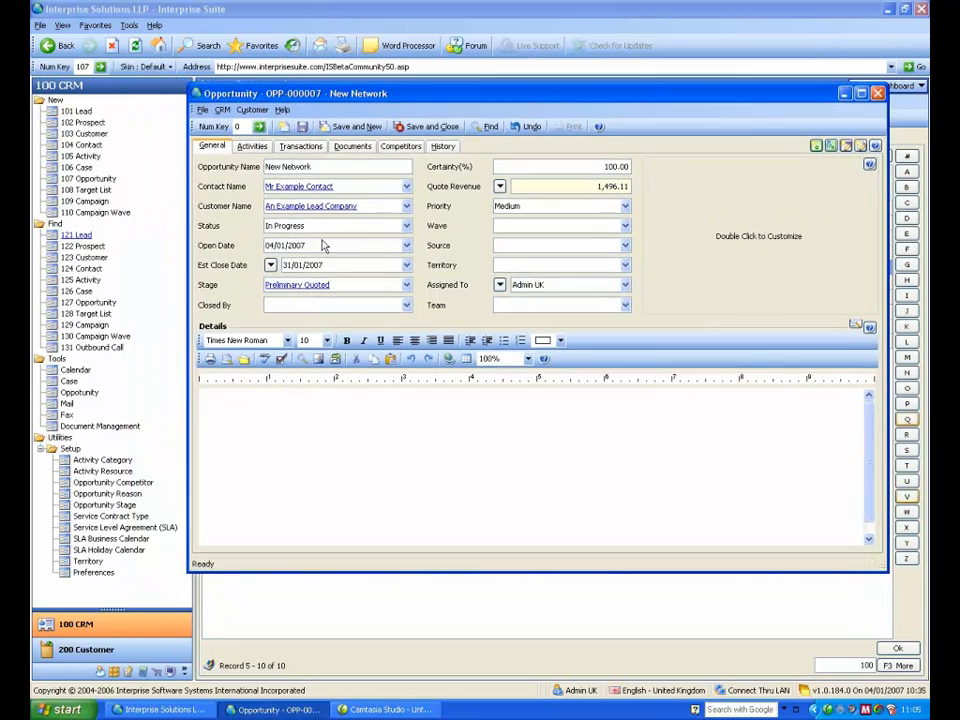
pyautogui.click(94, 572)
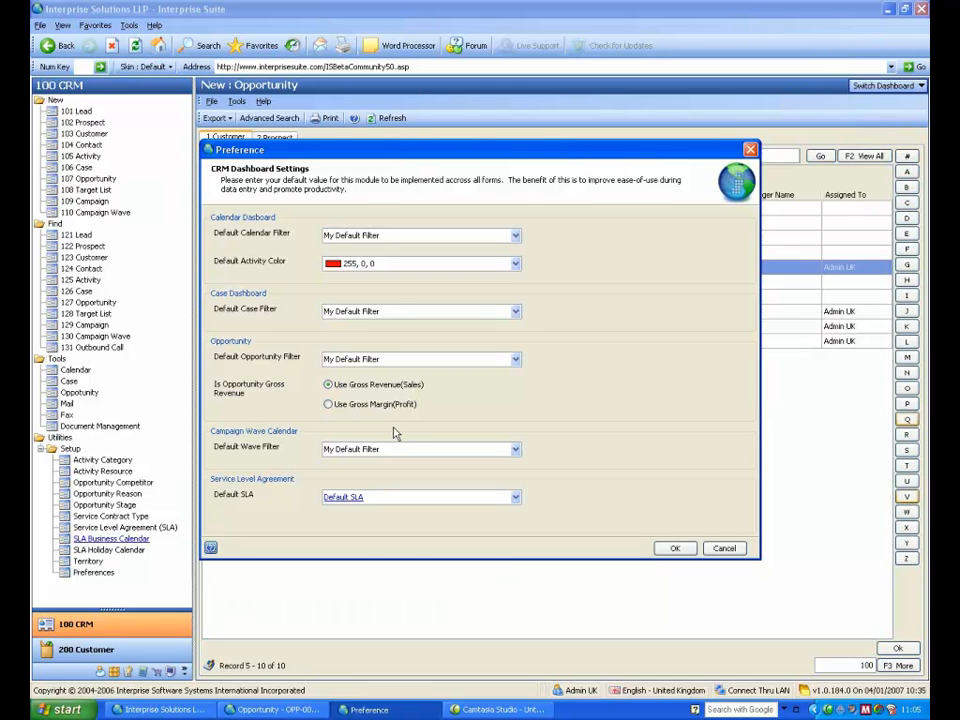
pyautogui.click(675, 548)
pyautogui.doubleClick(500, 267)
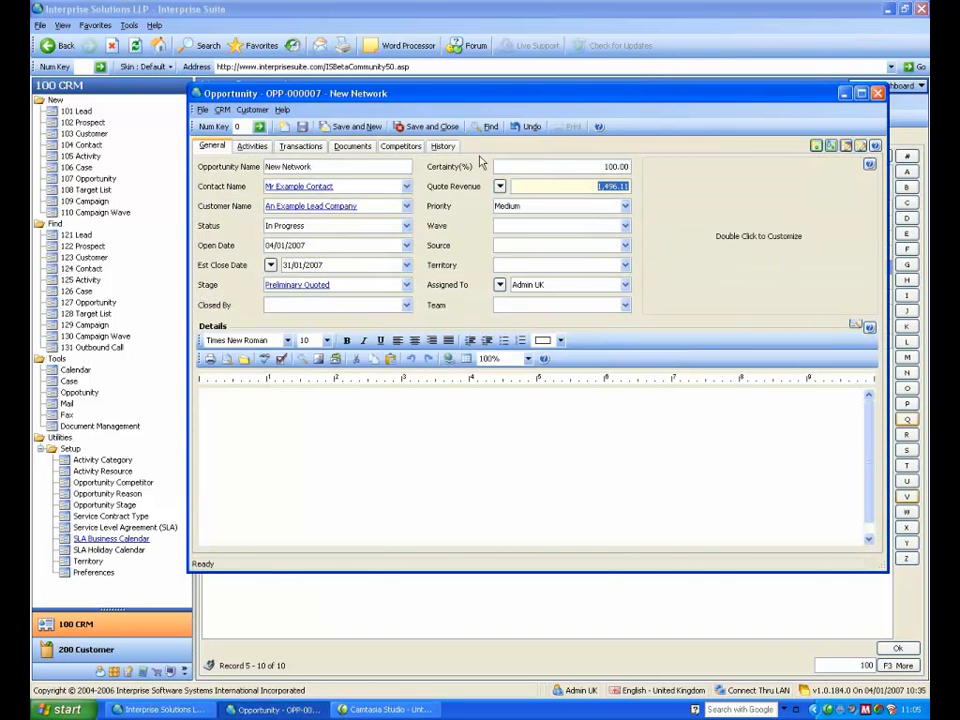
# - Save and close the New Network opportunity and switch to the Opportunities dashboard
pyautogui.click(432, 127)
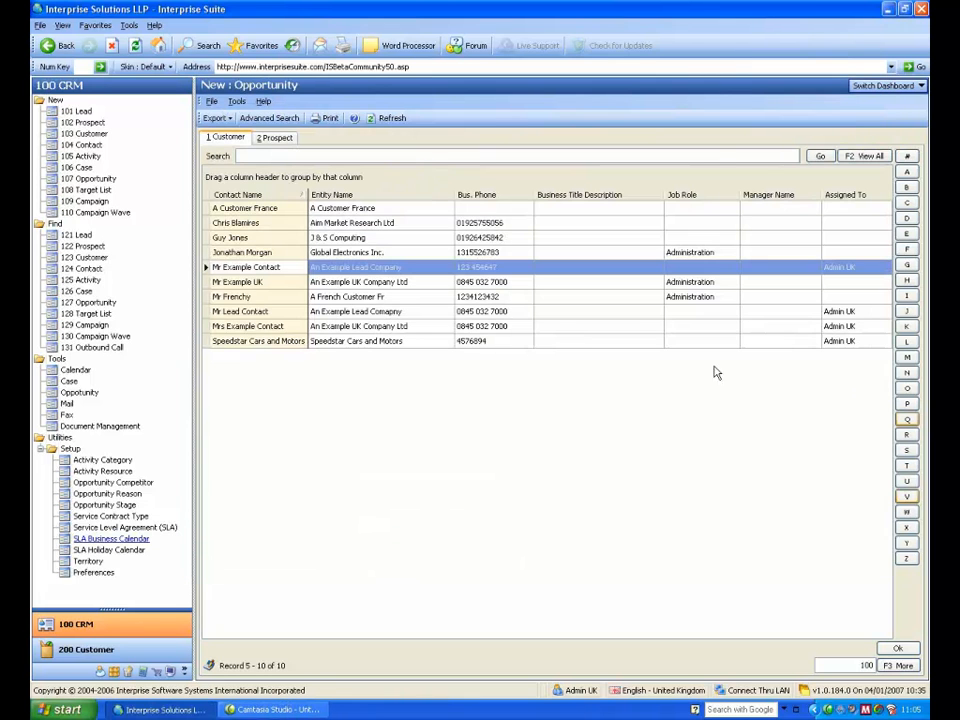
pyautogui.click(885, 86)
pyautogui.click(871, 147)
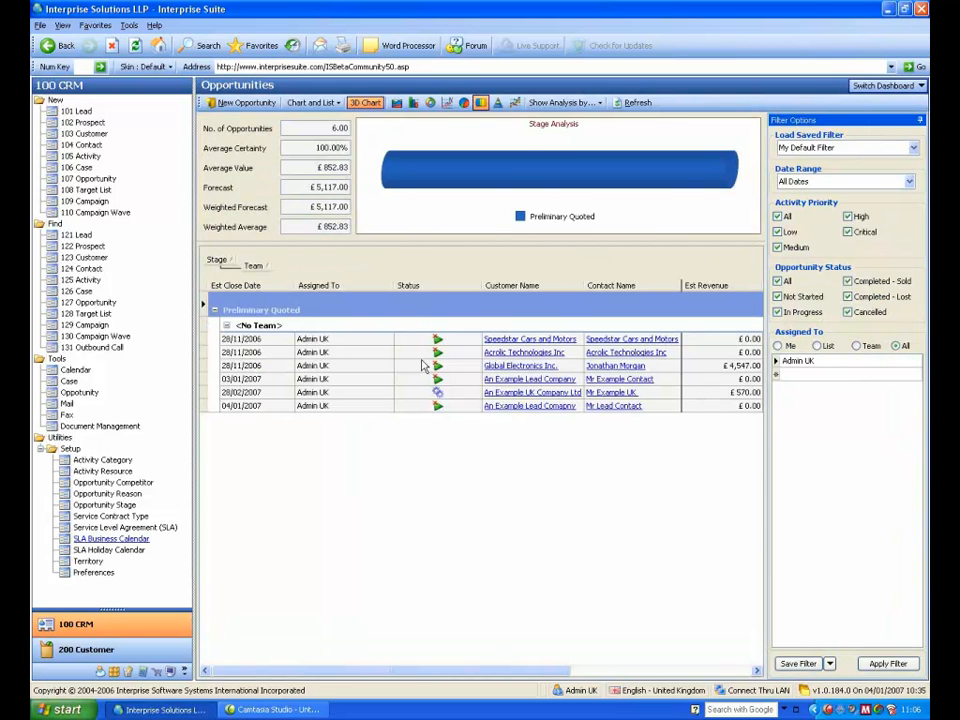
# - Refresh the opportunities list, and switch to the Email dashboard's Outbox folder
pyautogui.click(636, 103)
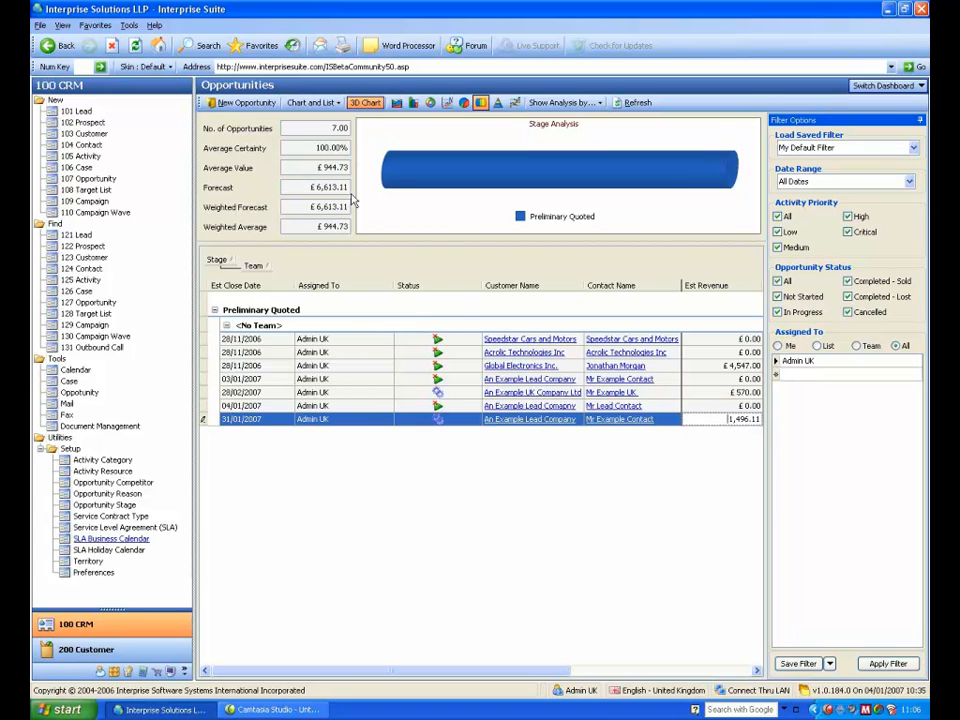
pyautogui.click(876, 88)
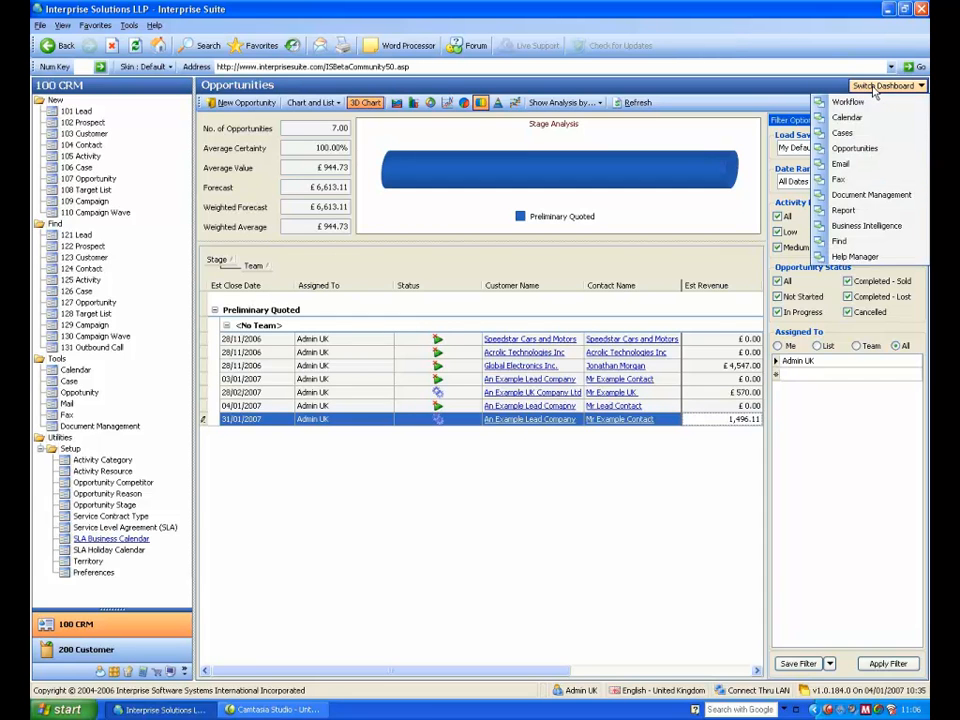
pyautogui.click(853, 168)
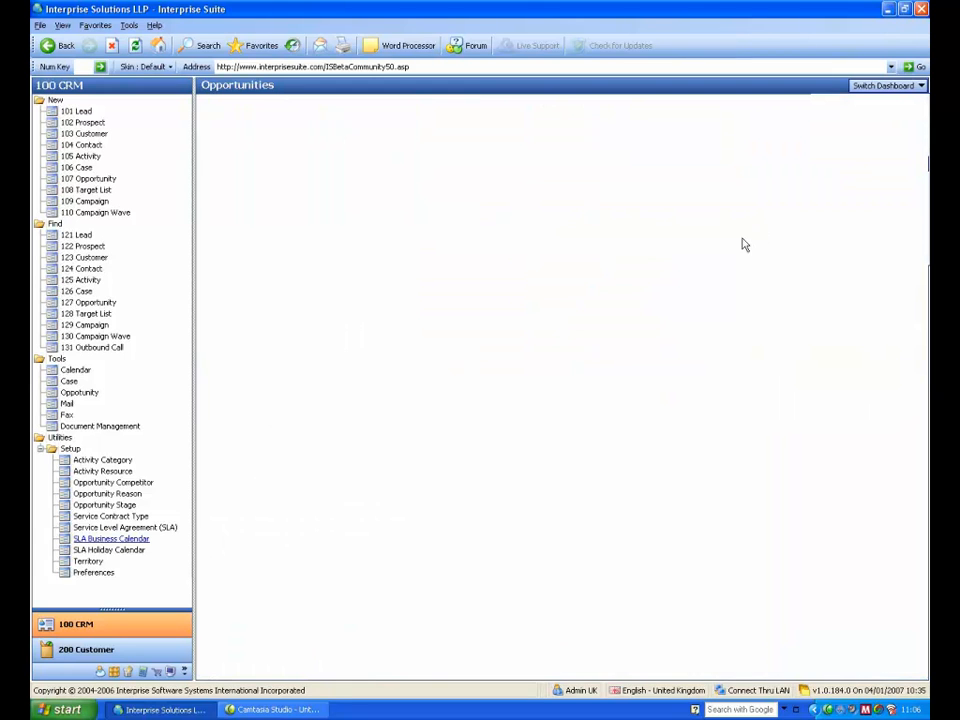
pyautogui.click(249, 176)
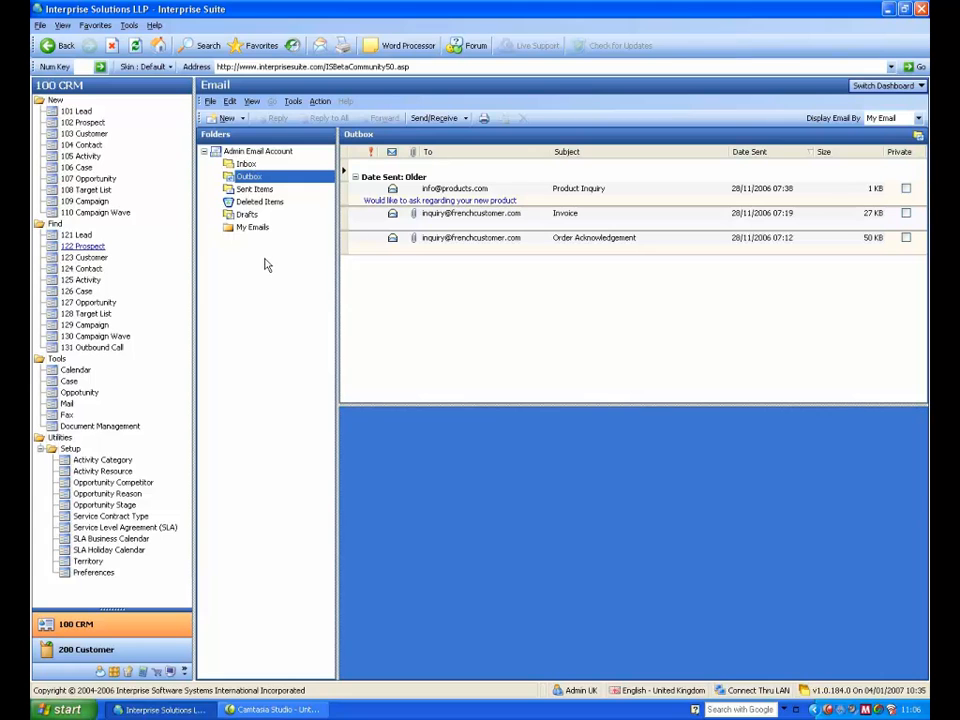
# - View the Invoice email in the Outbox together with its PDF attachment, and close the PDF
pyautogui.click(438, 220)
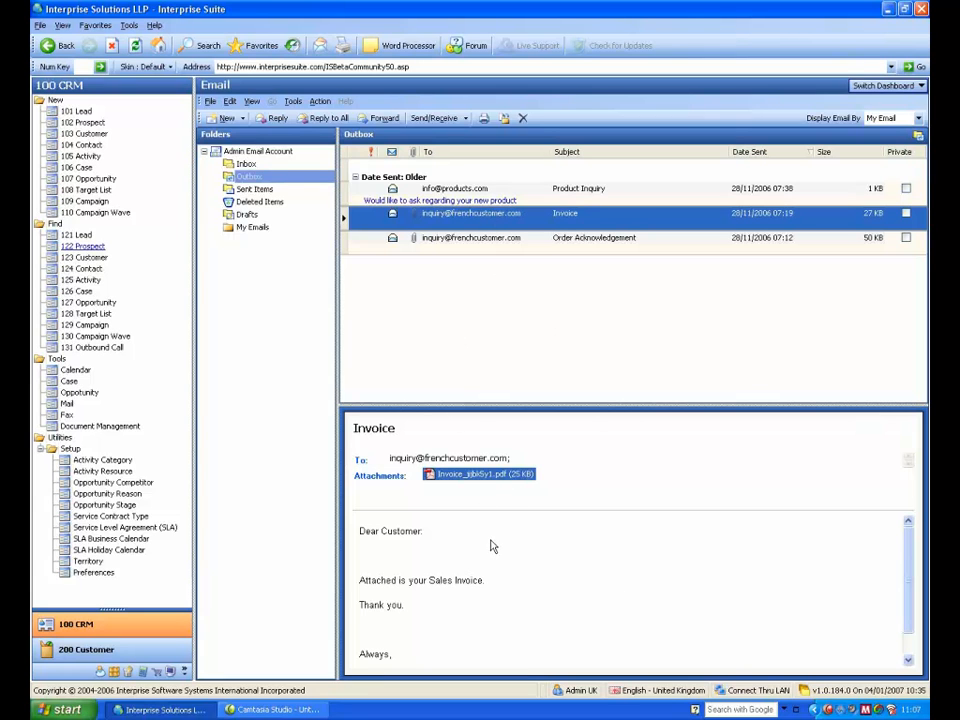
pyautogui.moveTo(482, 478); pyautogui.dragTo(487, 479)
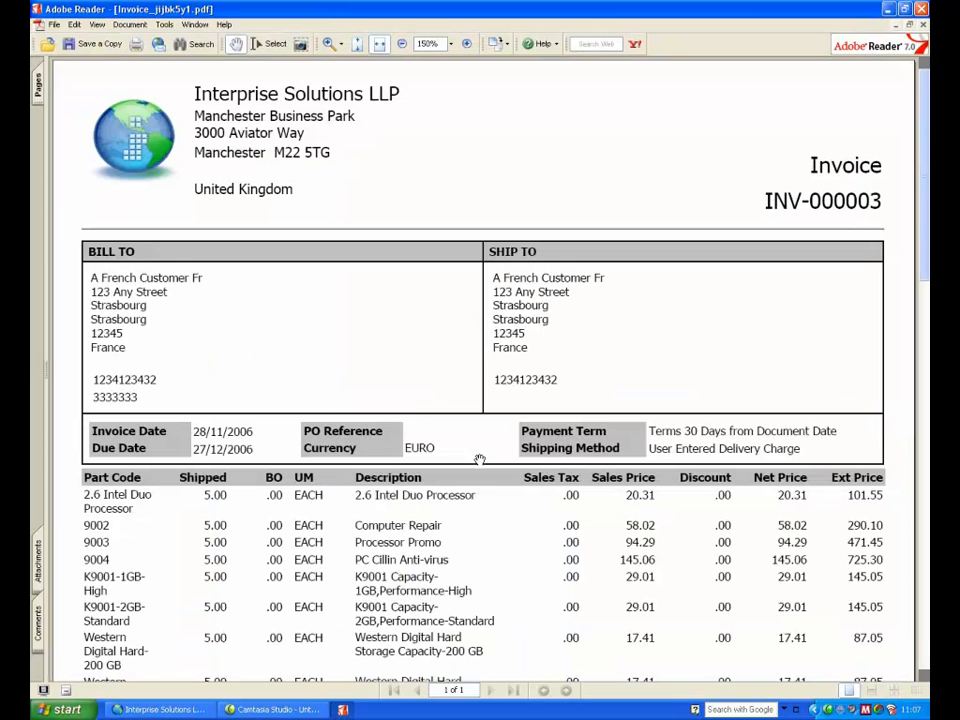
pyautogui.click(922, 10)
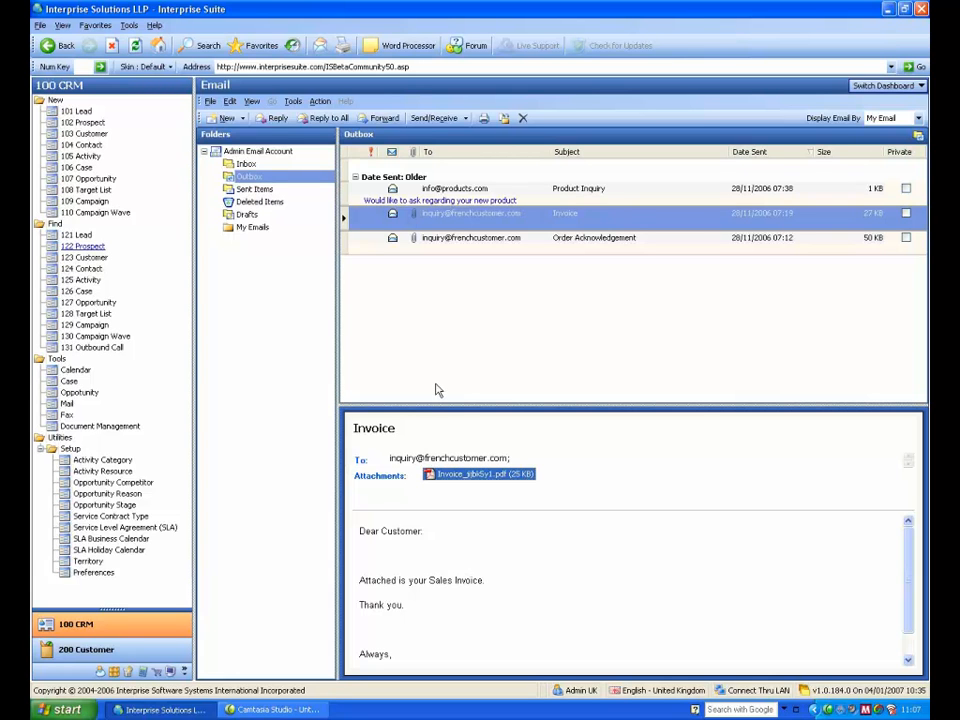
# - Find the customer An Example Lead Company, view its email inbox and outbox, and close the record
pyautogui.click(88, 258)
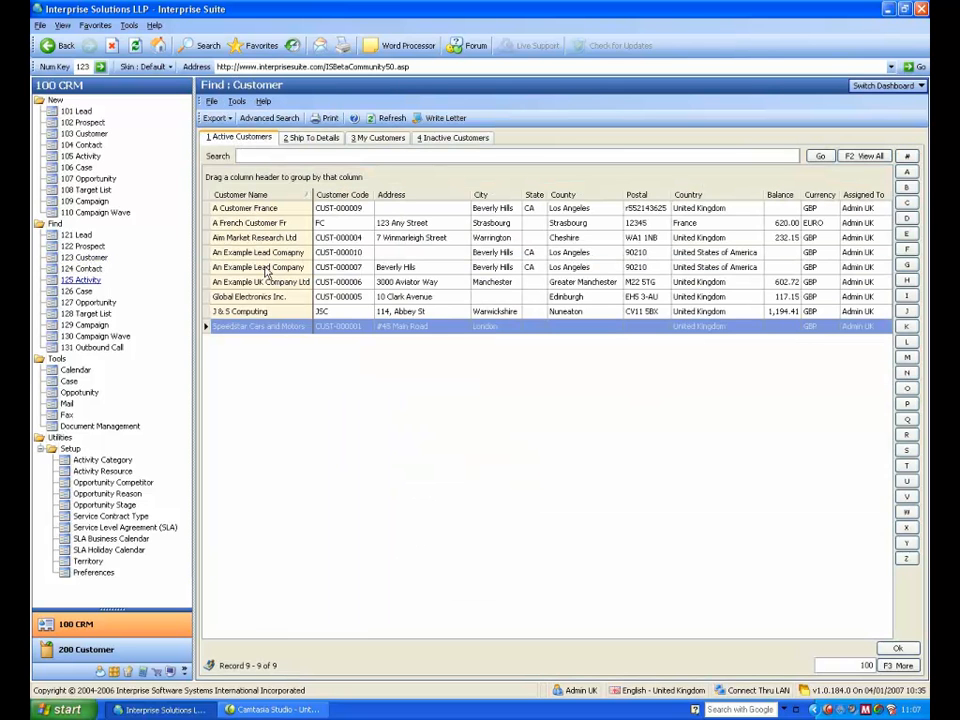
pyautogui.doubleClick(267, 268)
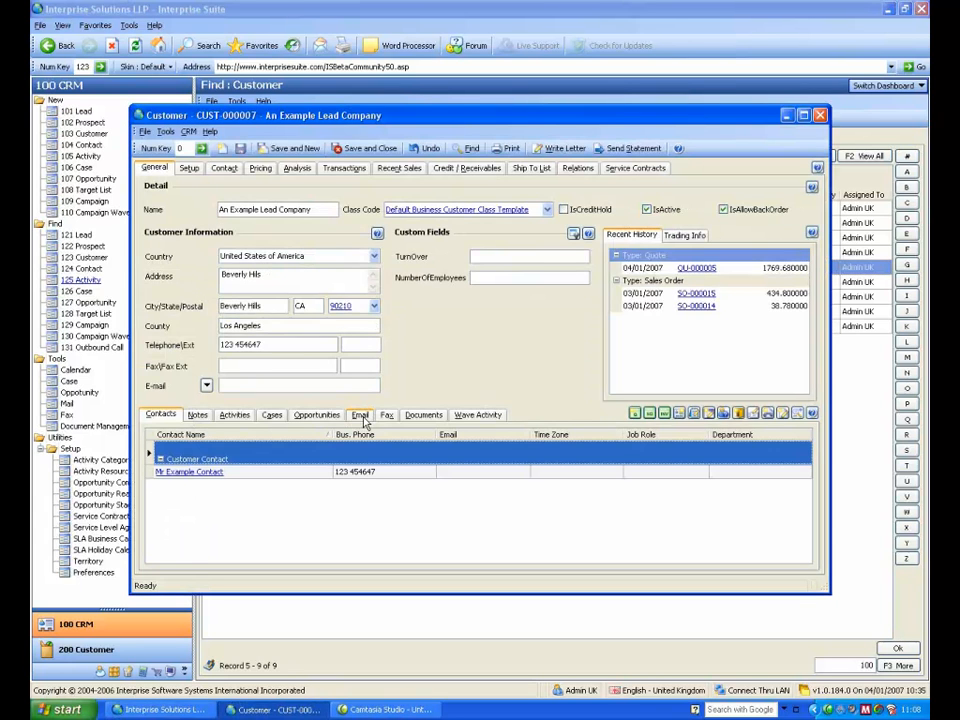
pyautogui.click(361, 415)
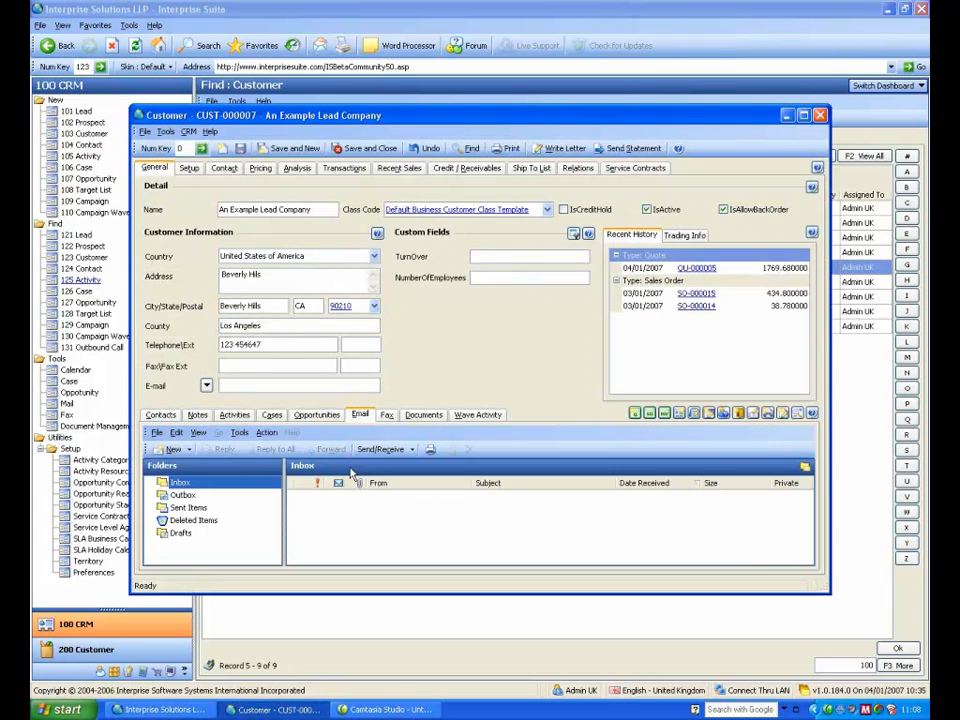
pyautogui.click(178, 495)
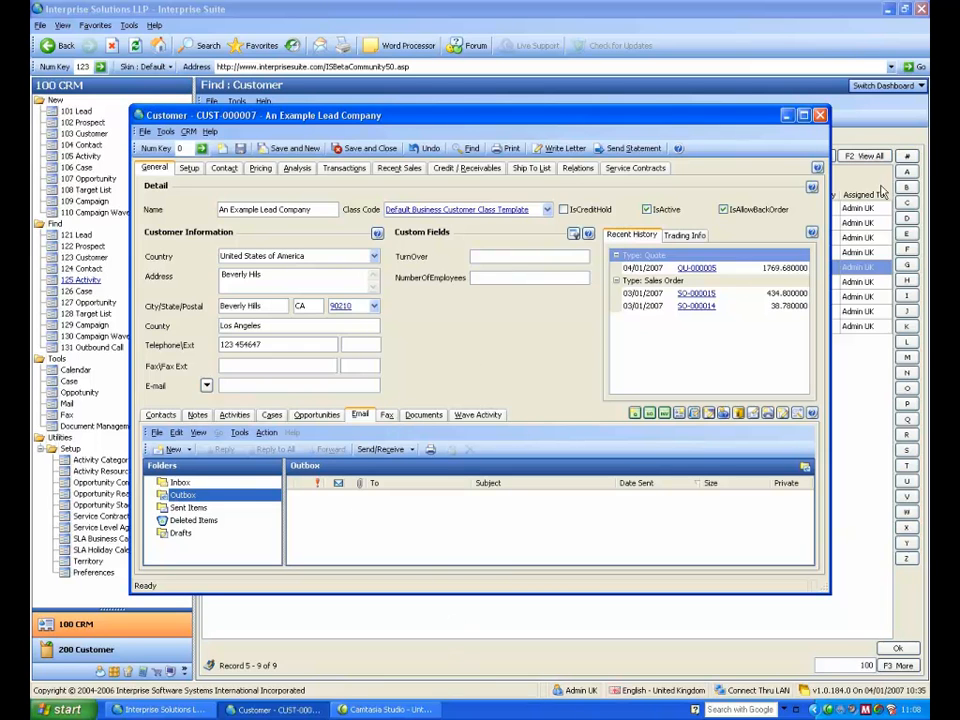
pyautogui.click(821, 116)
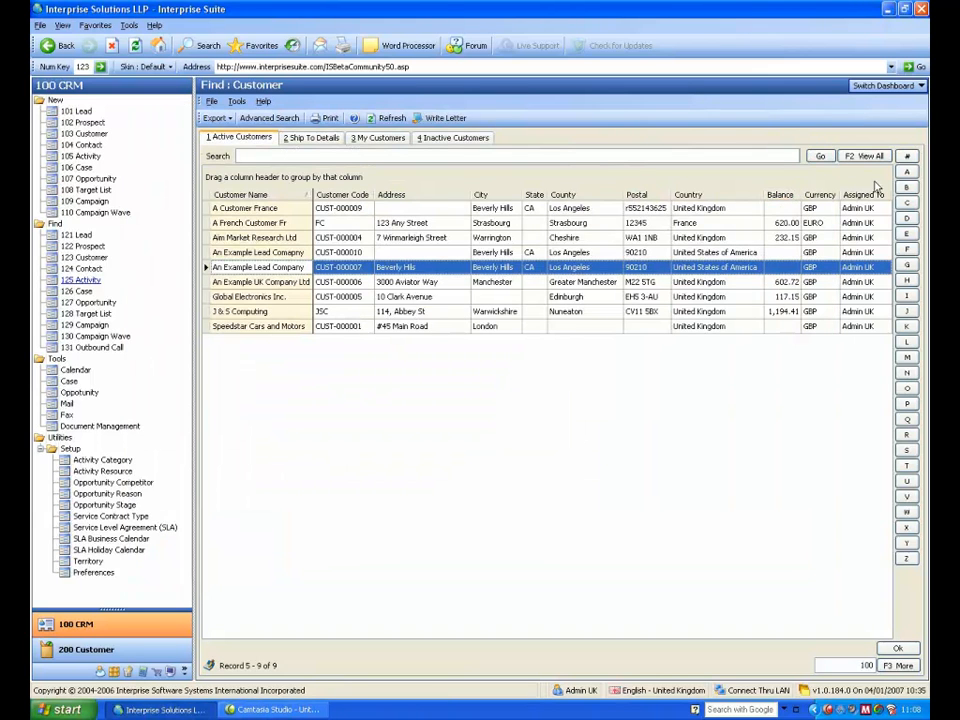
# - From the Email dashboard, draft a message to the customer contacts at Acrolic Technologies Inc, Booking and Titan Electronic Systems with the subject "vre"
pyautogui.click(882, 85)
pyautogui.click(843, 163)
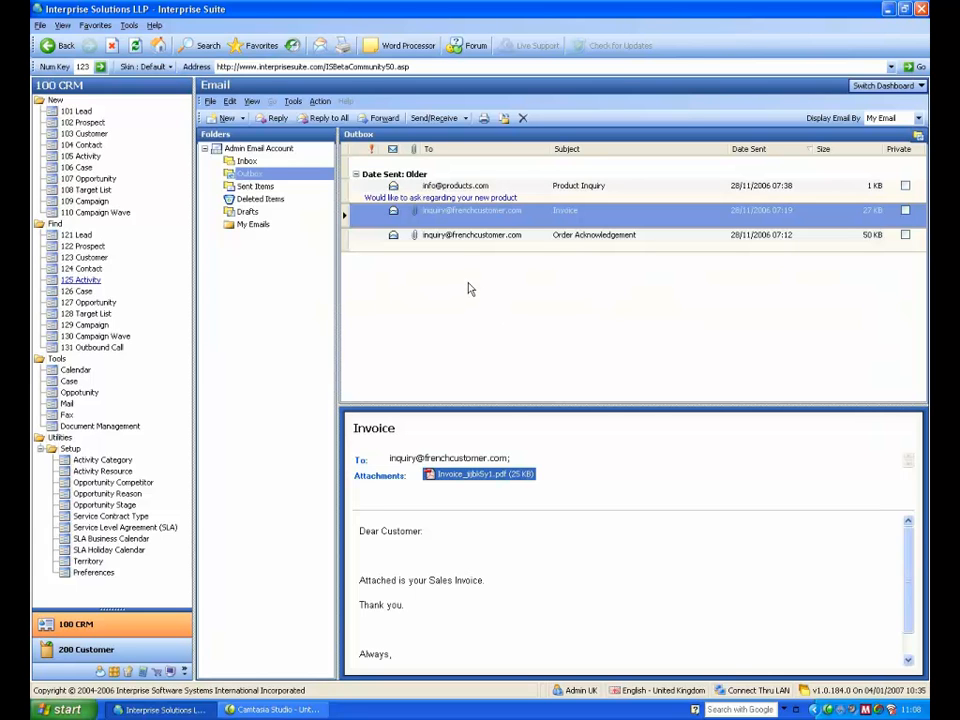
pyautogui.click(220, 119)
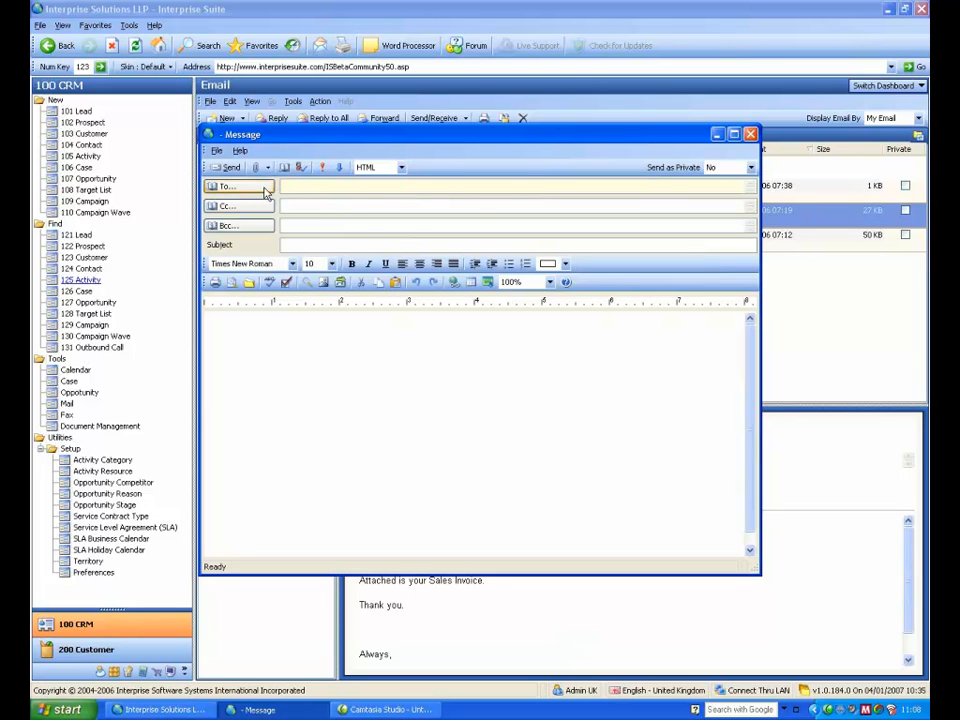
pyautogui.click(266, 193)
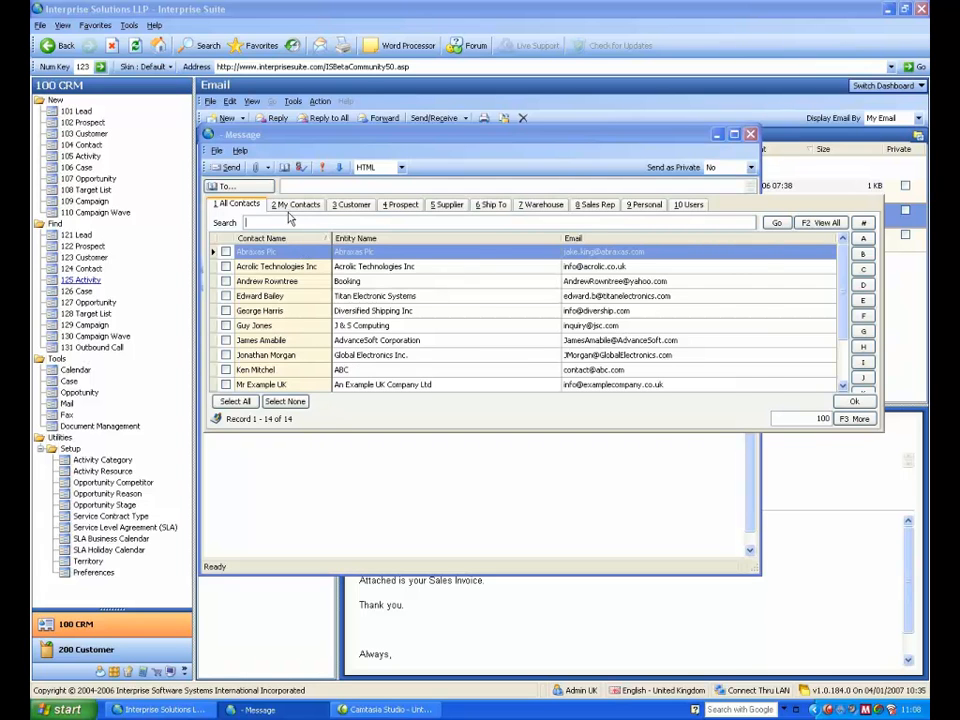
pyautogui.click(345, 204)
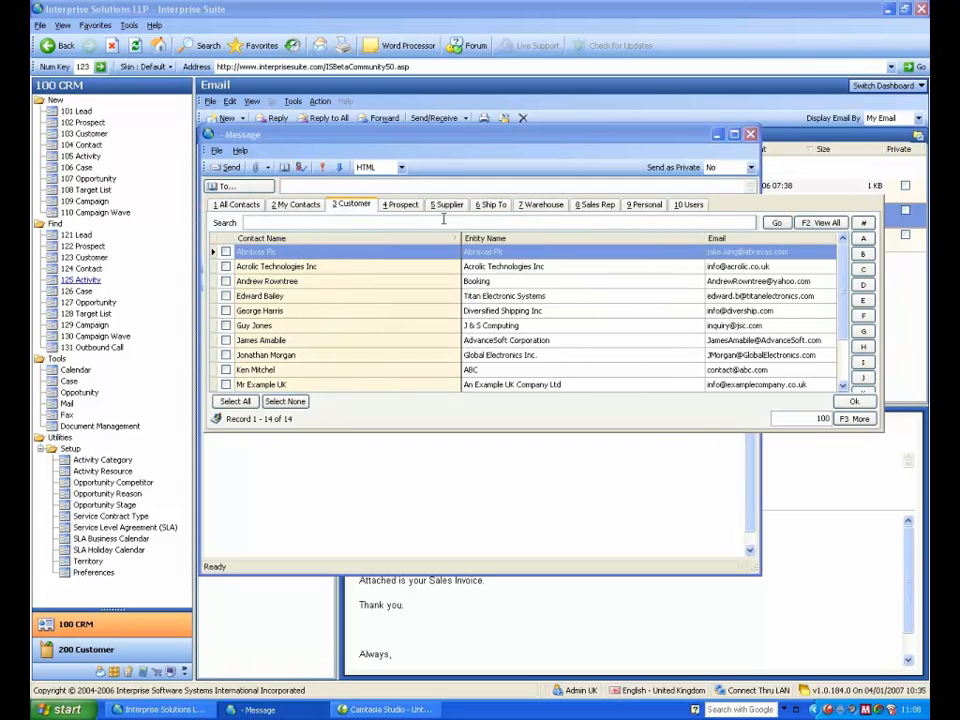
pyautogui.click(226, 266)
pyautogui.click(226, 281)
pyautogui.click(226, 296)
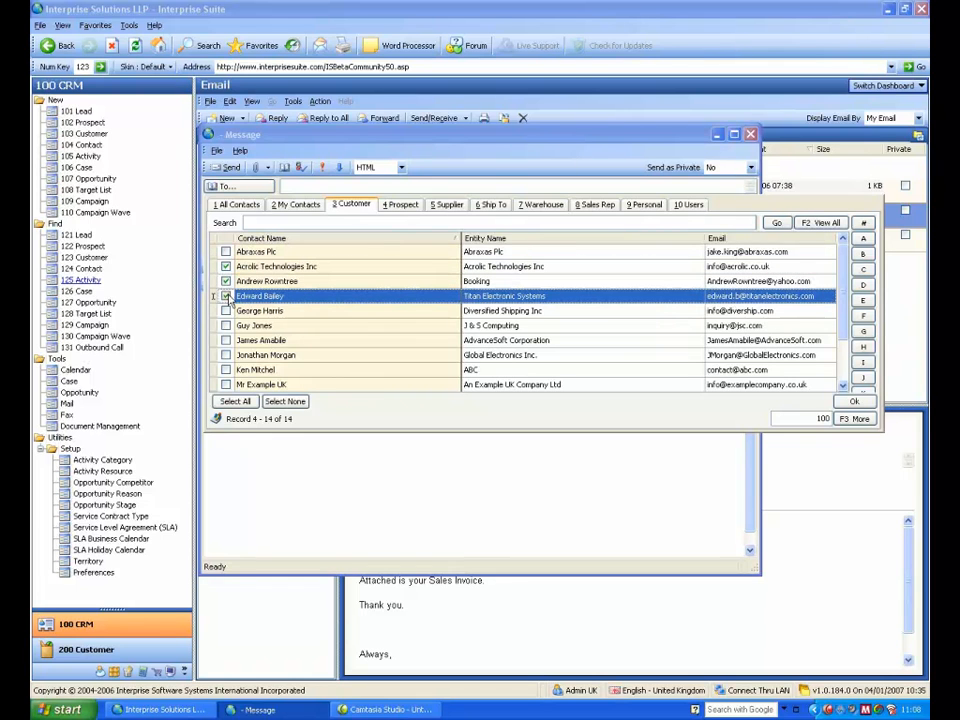
pyautogui.click(854, 401)
pyautogui.click(367, 246)
pyautogui.write('vre')
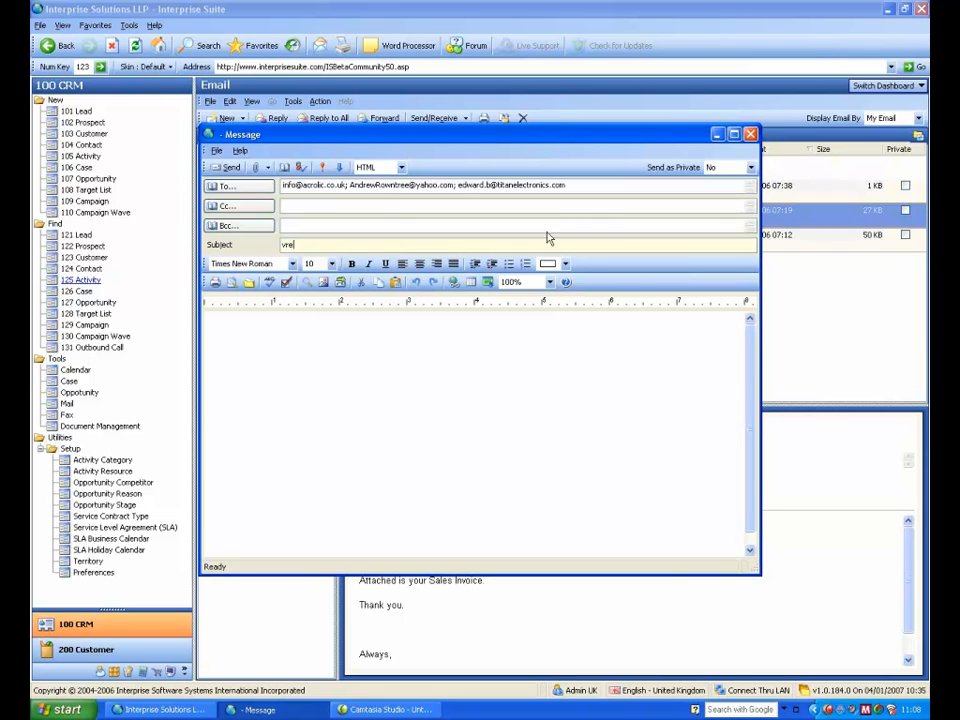
# - View the Send as Private choices for the draft message and close it without sending
pyautogui.moveTo(369, 139); pyautogui.dragTo(412, 197)
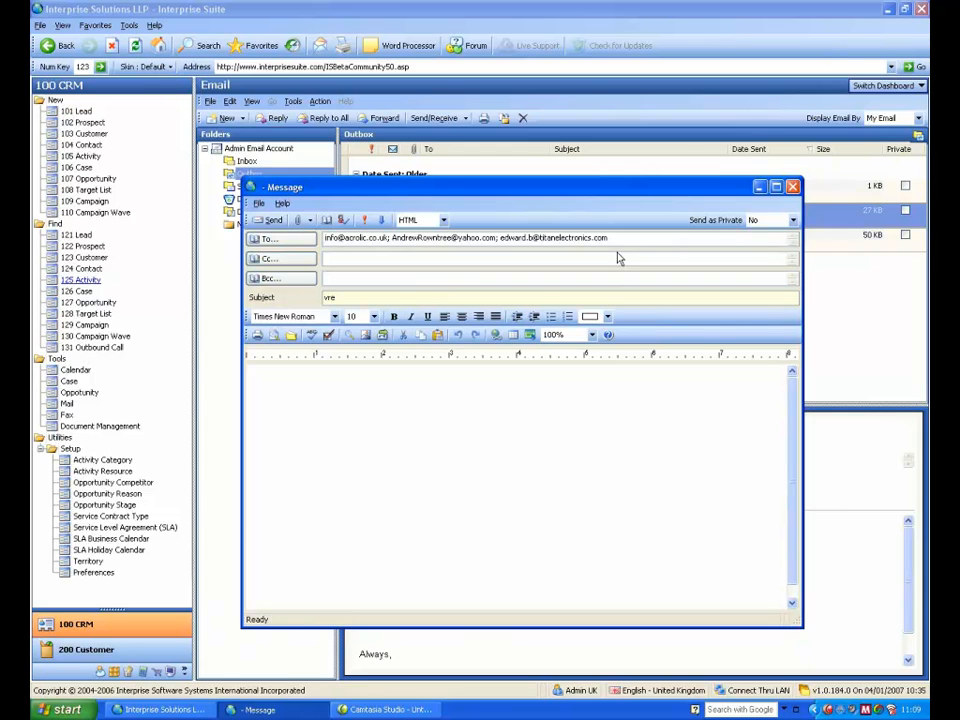
pyautogui.click(792, 220)
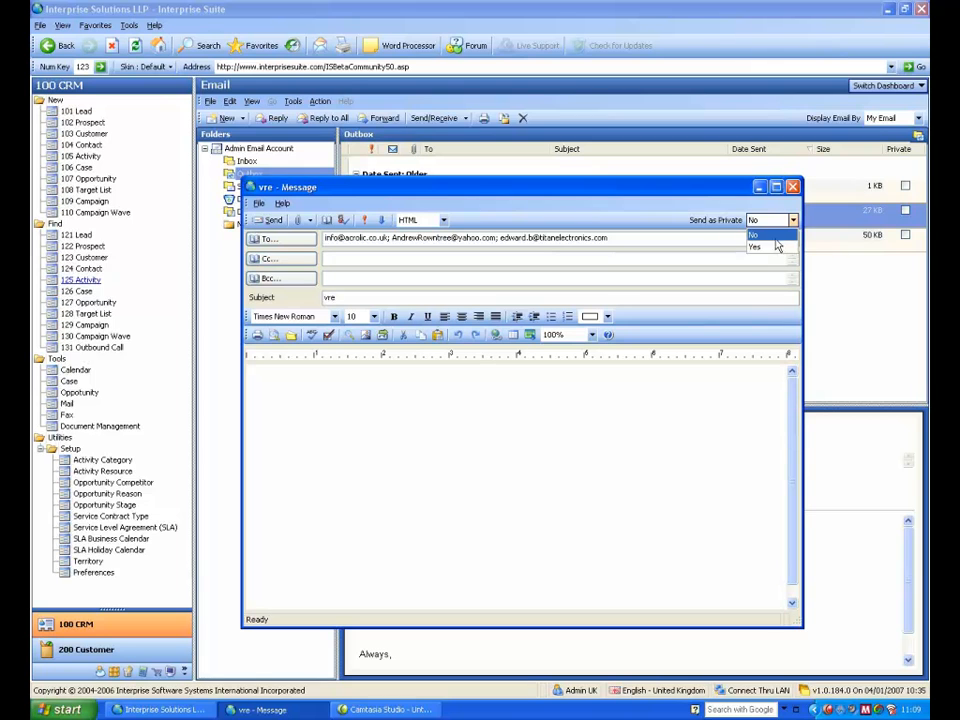
pyautogui.click(686, 218)
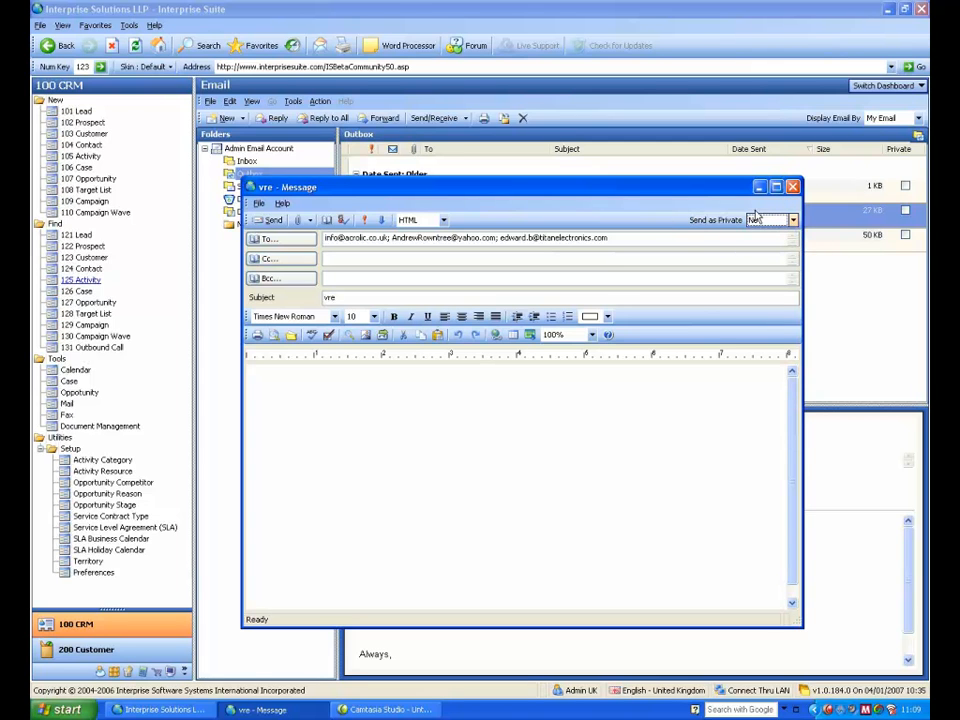
pyautogui.click(792, 187)
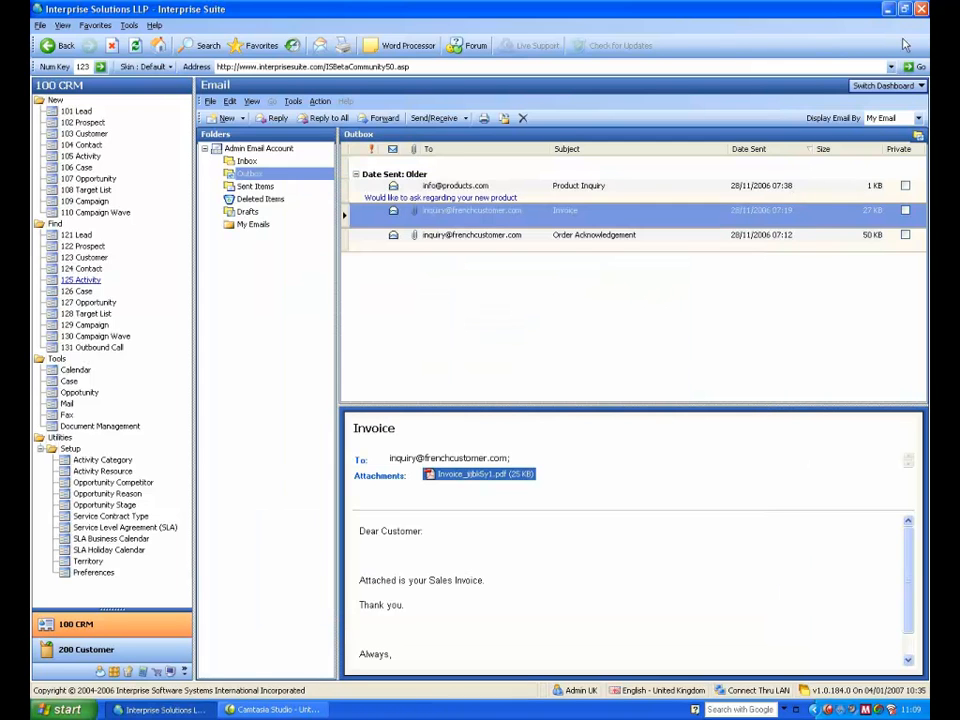
# - Switch to the Fax dashboard and view the faxes in its Outbox
pyautogui.click(884, 85)
pyautogui.click(879, 181)
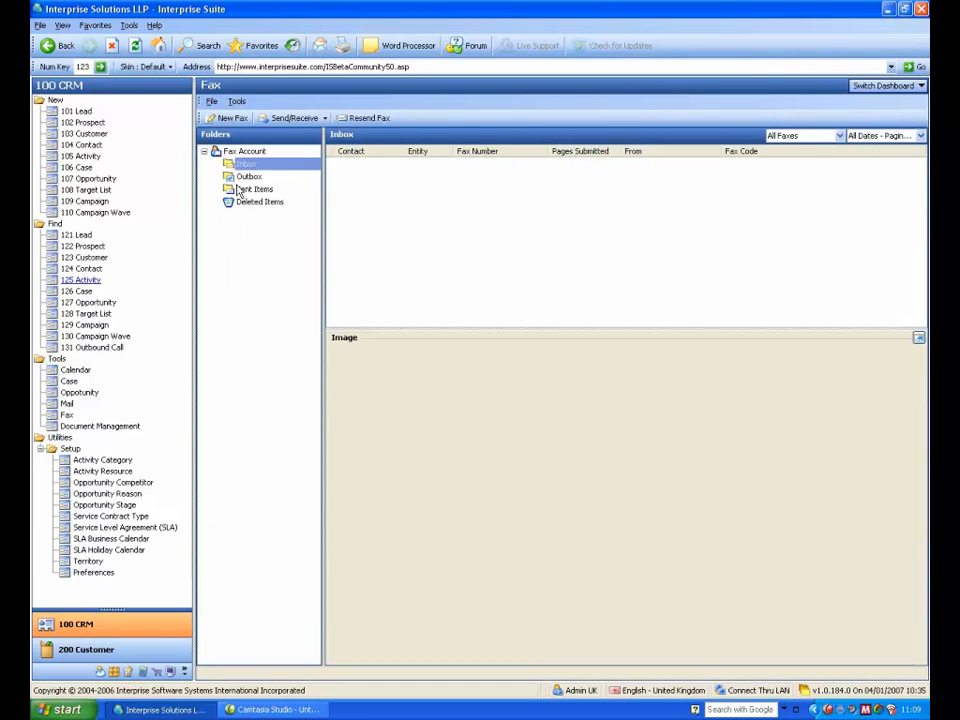
pyautogui.click(244, 177)
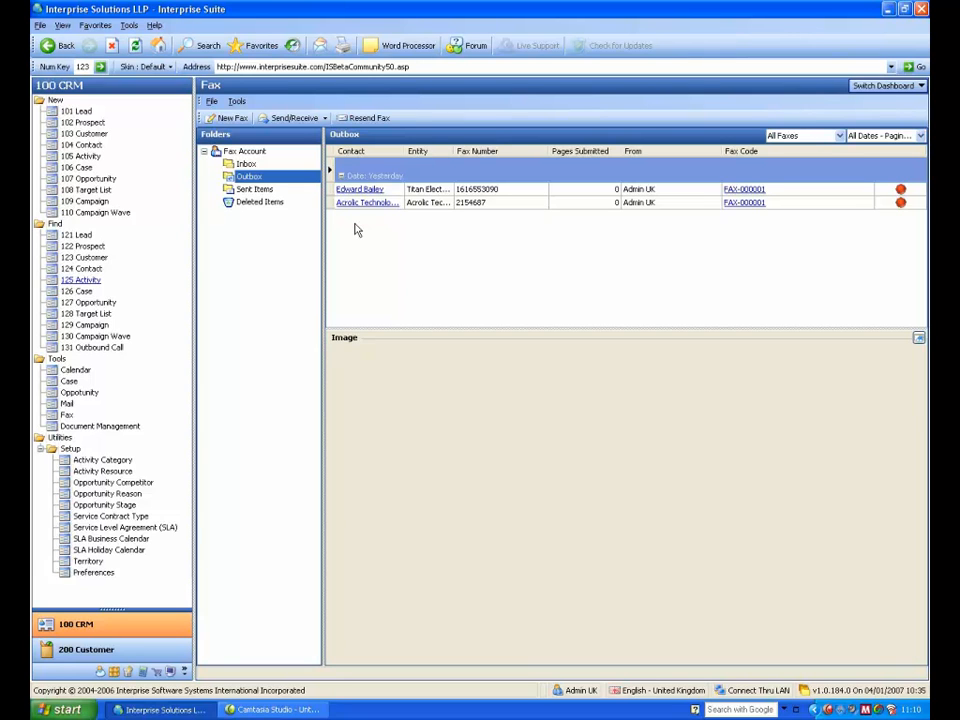
pyautogui.click(896, 87)
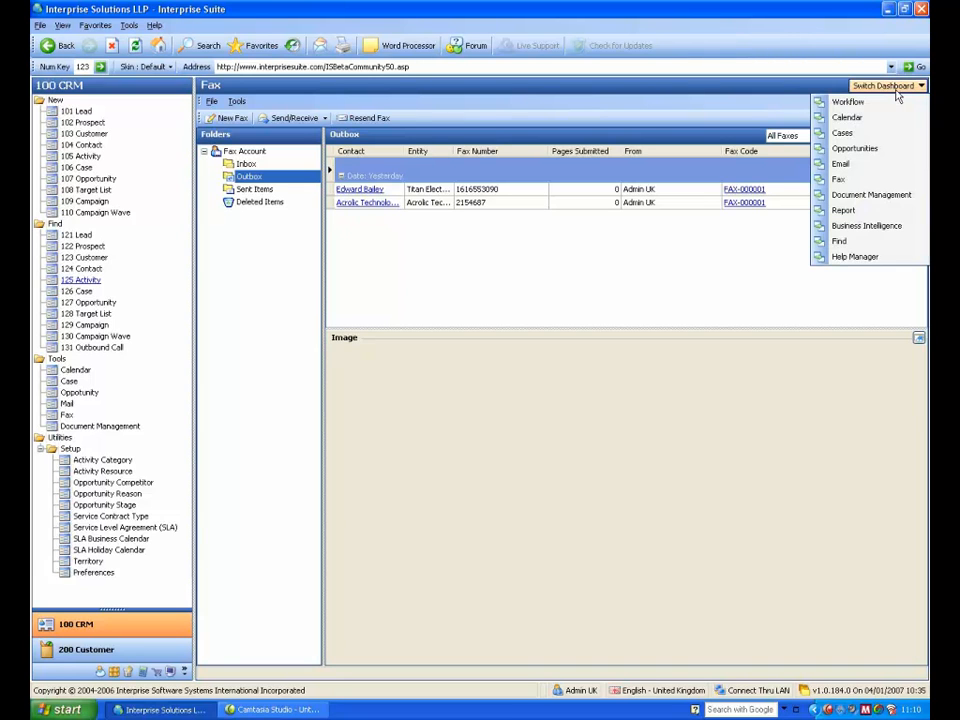
pyautogui.click(537, 238)
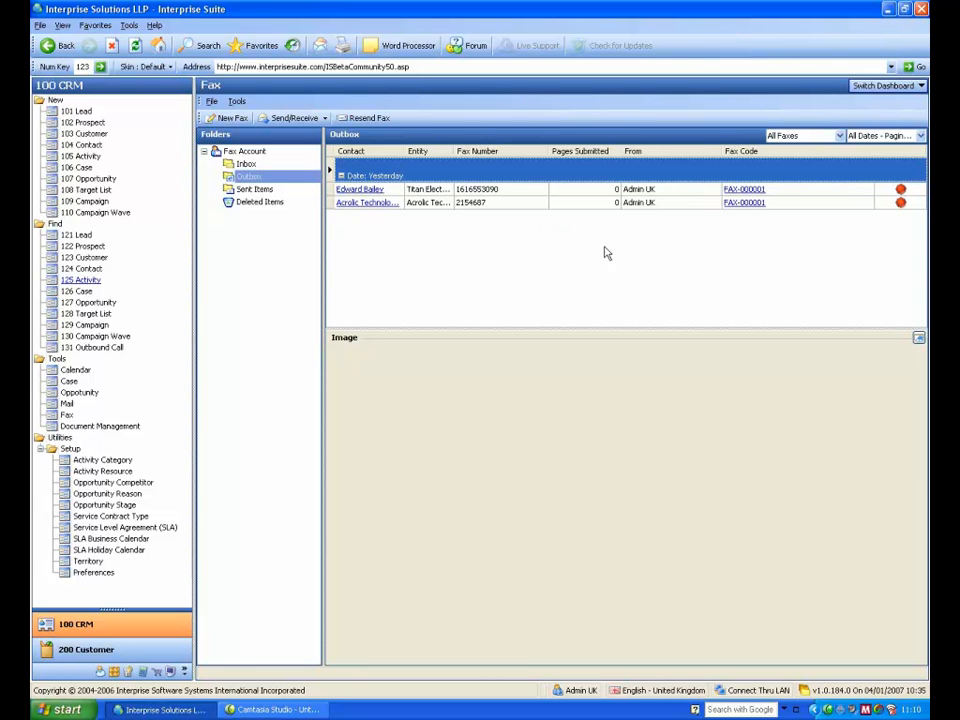
# - Start a new target list and open its Target Source choices
pyautogui.click(83, 194)
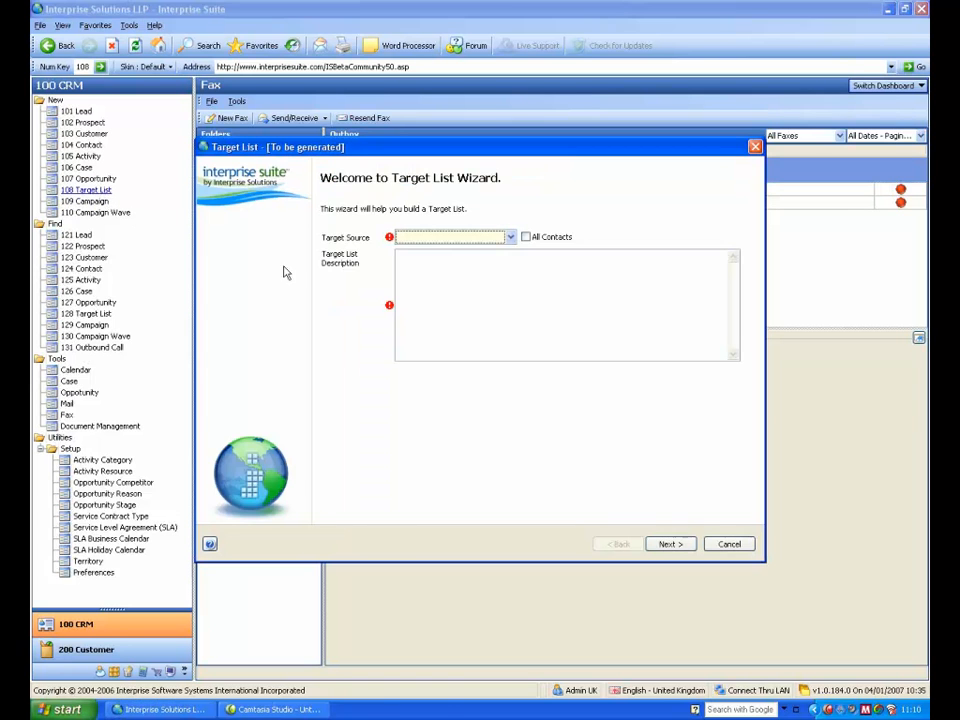
pyautogui.moveTo(364, 153); pyautogui.dragTo(441, 251)
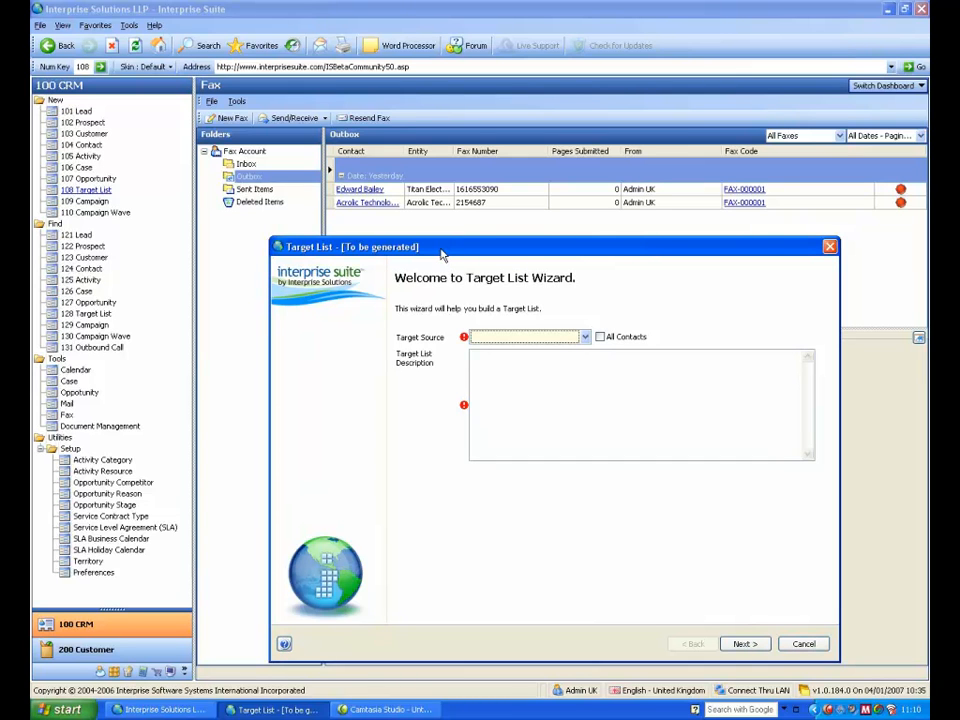
pyautogui.moveTo(442, 254); pyautogui.dragTo(437, 201)
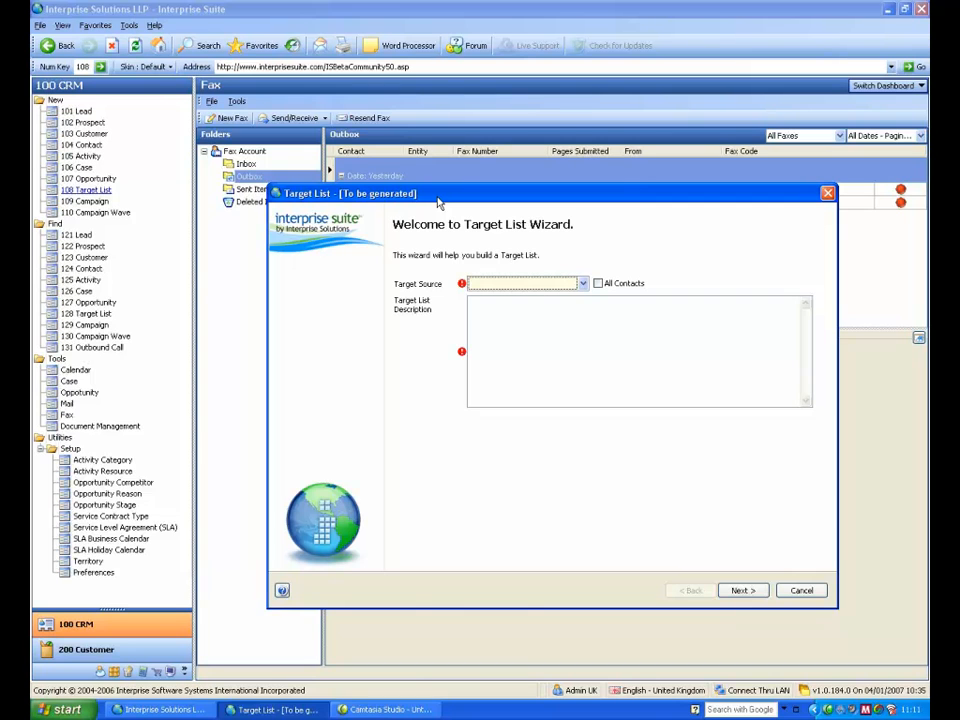
pyautogui.click(583, 284)
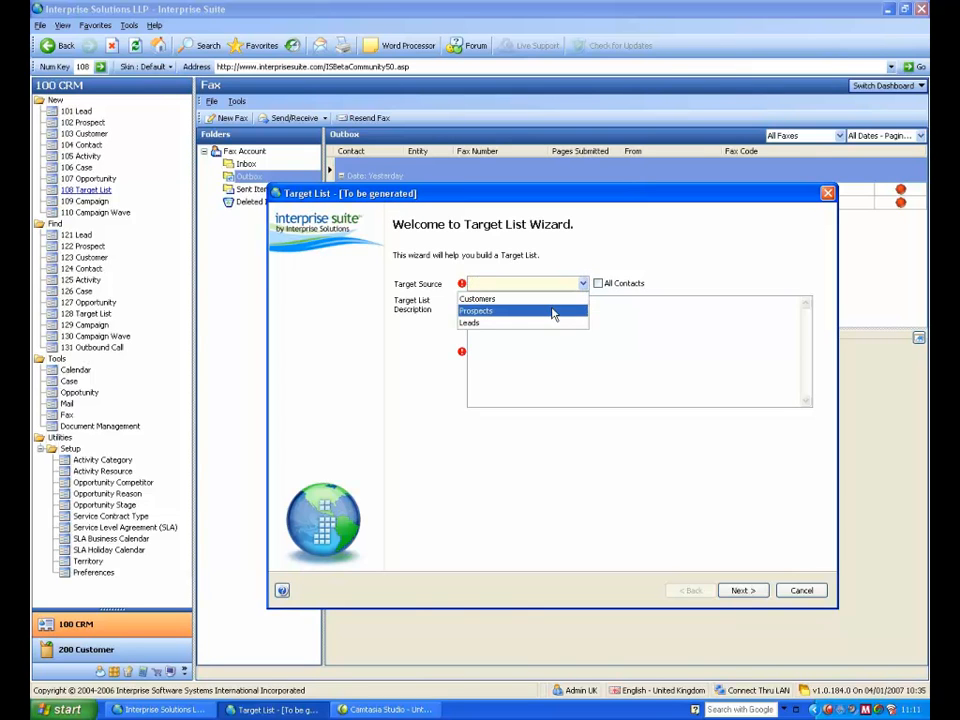